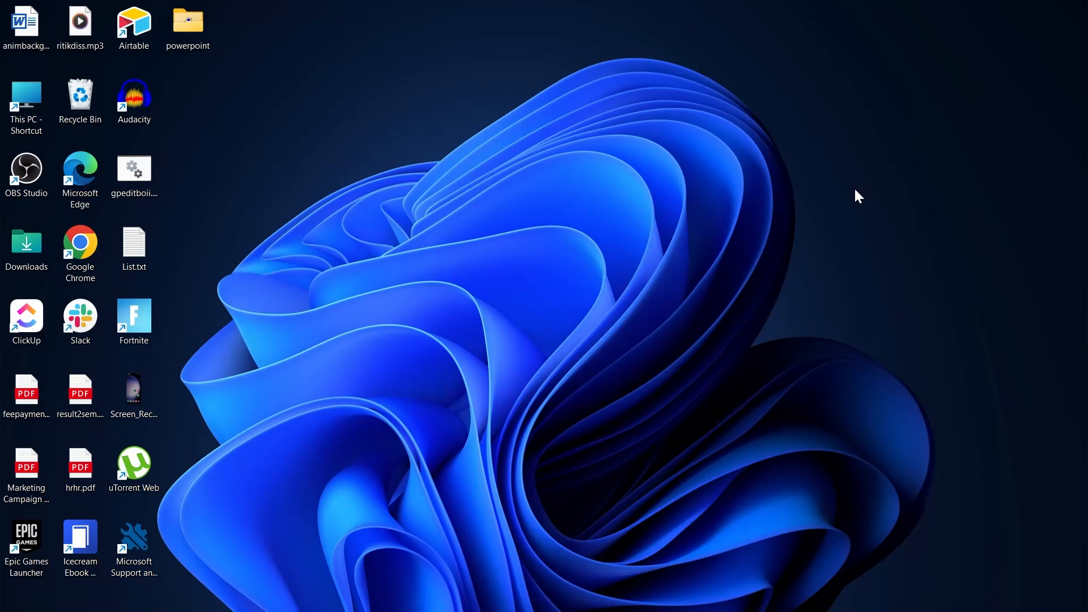
- Find and launch the Project desktop app
left_click(356, 595)
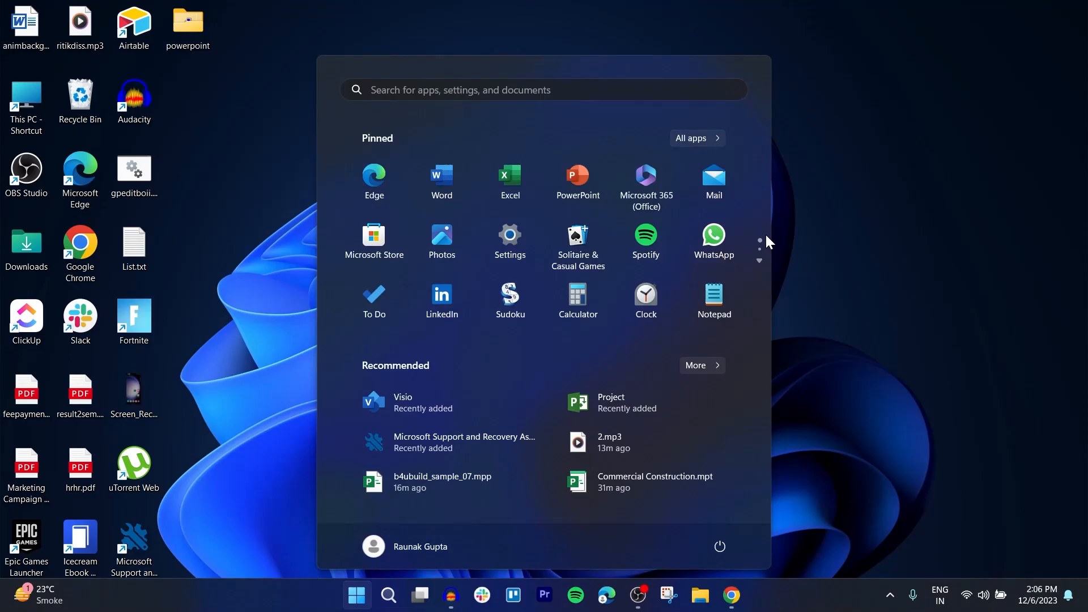
type("project")
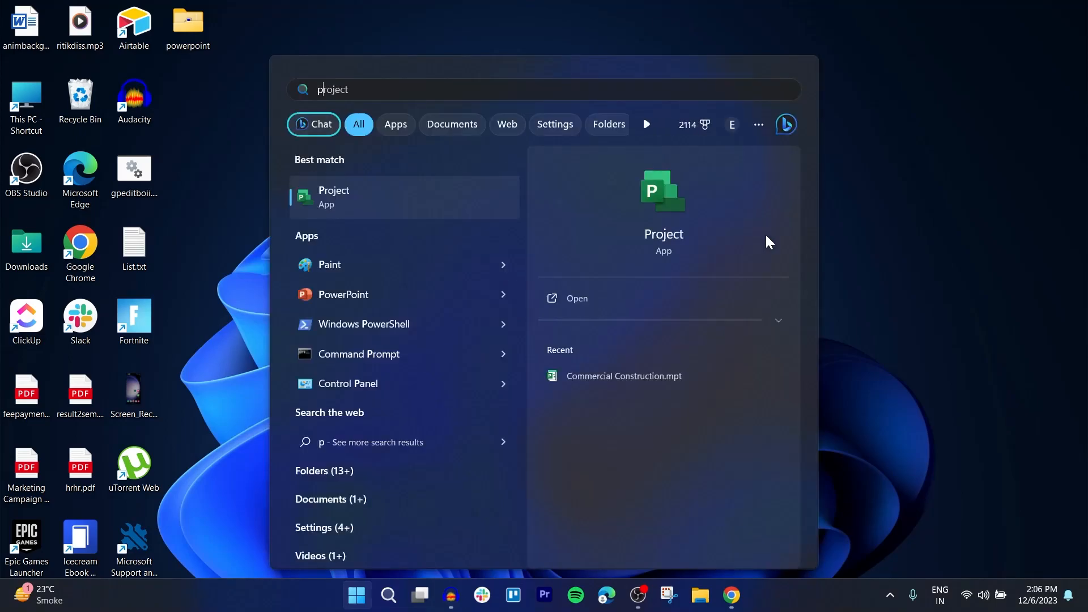
left_click(357, 200)
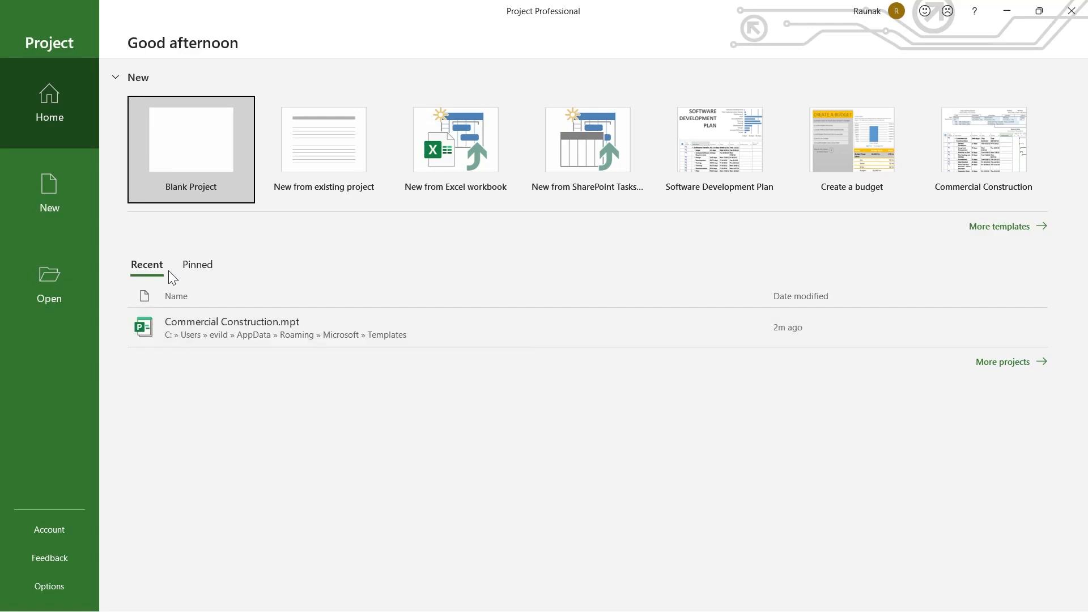
- Browse the templates offered for starting a new project
left_click(52, 202)
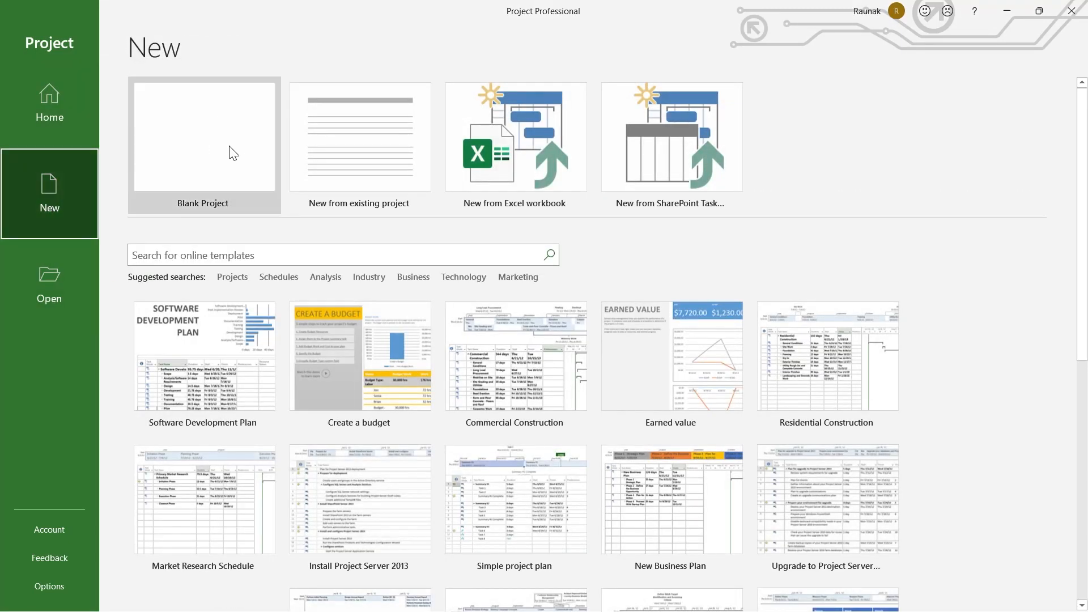
scroll(249, 170, "down", 6)
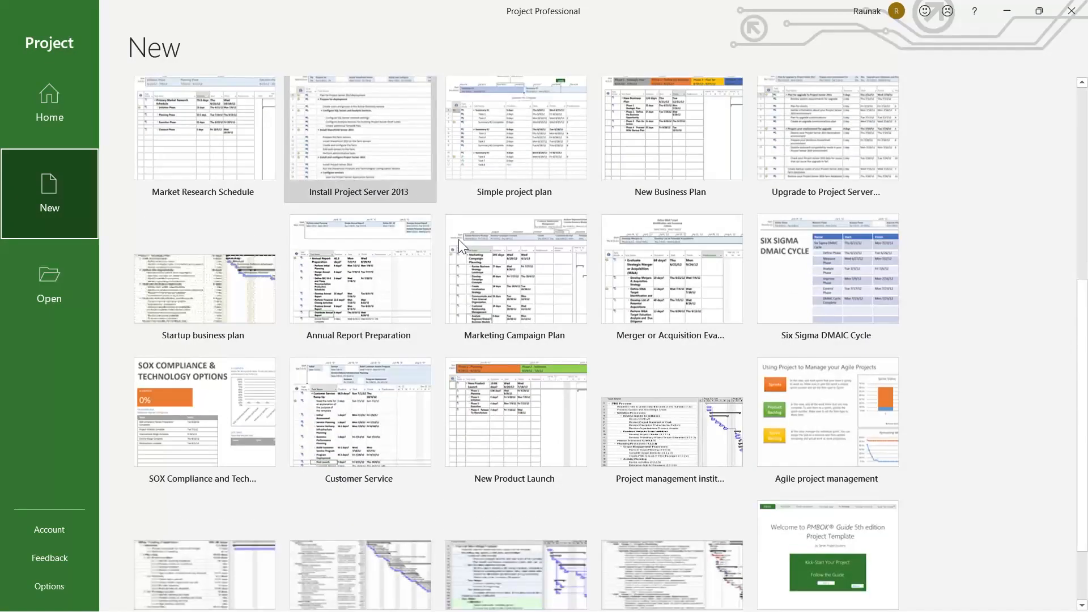
scroll(904, 324, "down", 2)
scroll(688, 316, "up", 3)
scroll(670, 412, "down", 2)
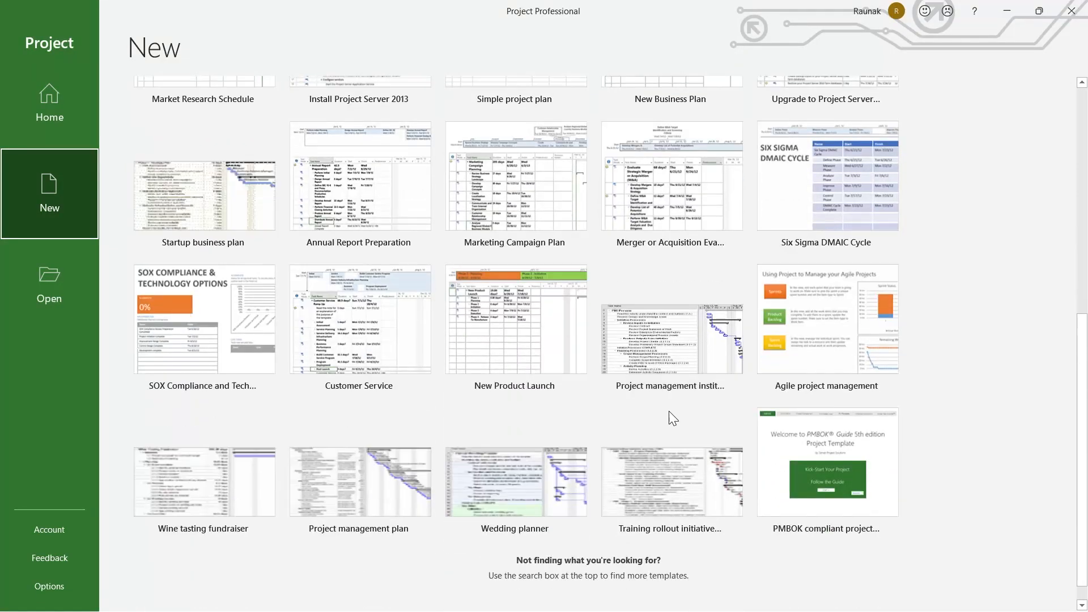
scroll(671, 412, "up", 2)
- Look through the Documents folder on This PC for existing projects to open
left_click(58, 284)
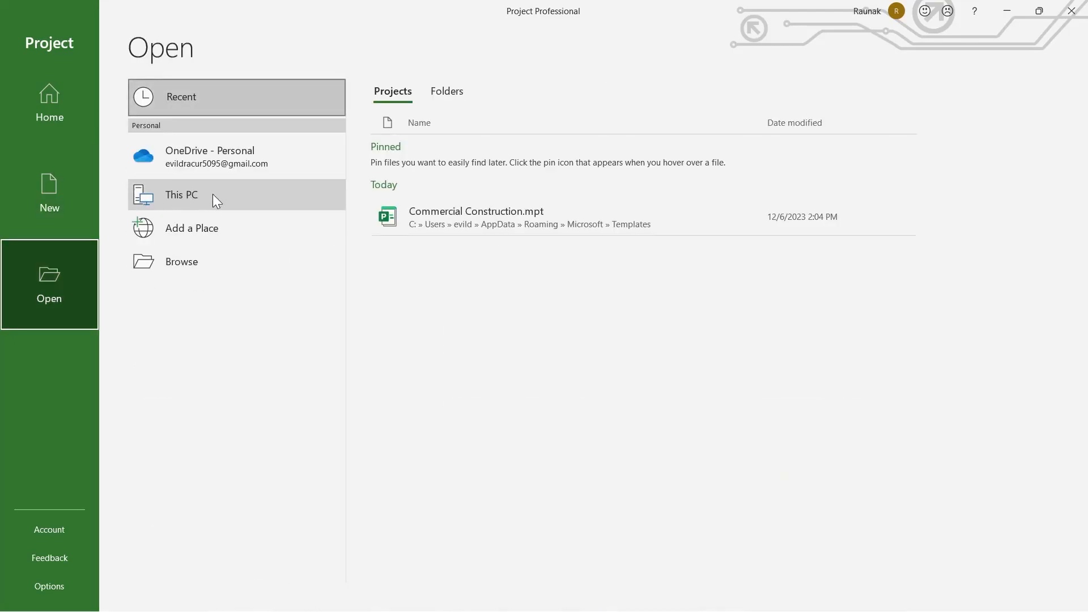
left_click(193, 199)
scroll(683, 228, "down", 2)
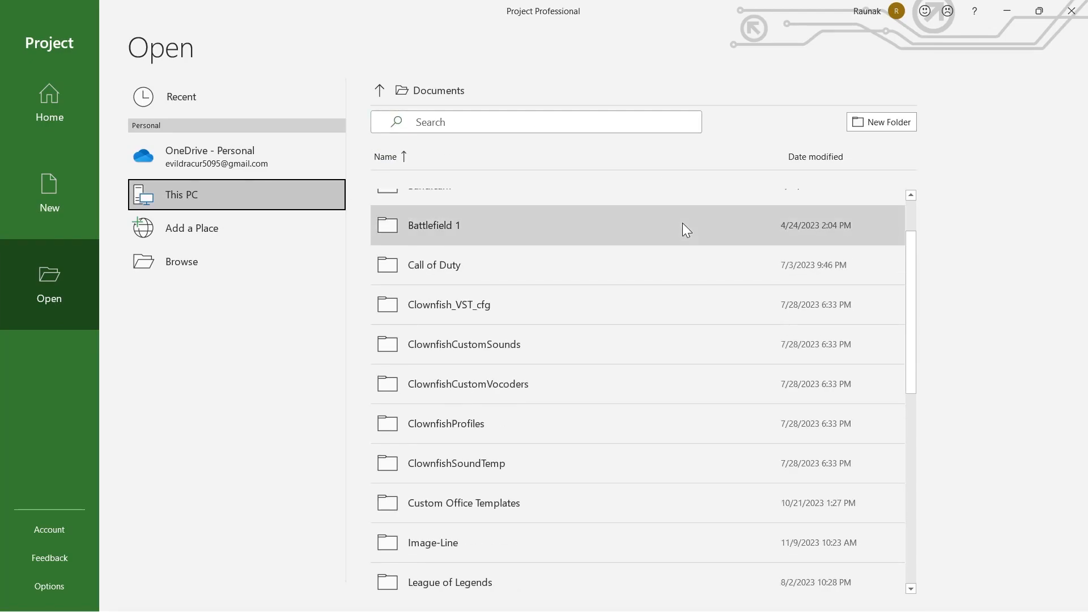
scroll(588, 262, "up", 2)
scroll(567, 249, "down", 2)
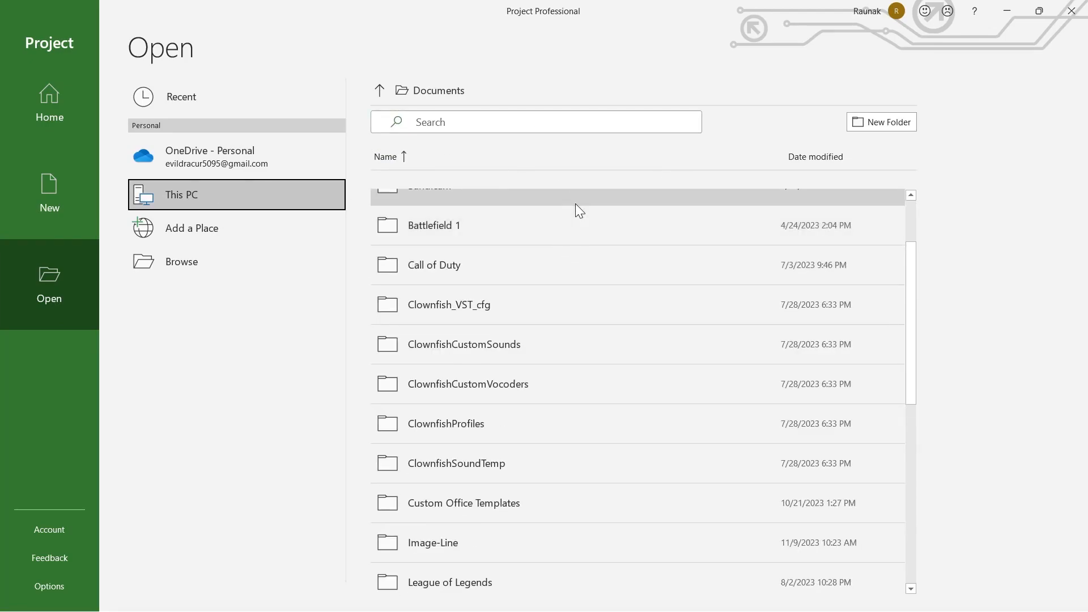
scroll(576, 203, "down", 1)
- Create a blank project and widen the task table to show the Resource Names column beside the Gantt chart
left_click(59, 118)
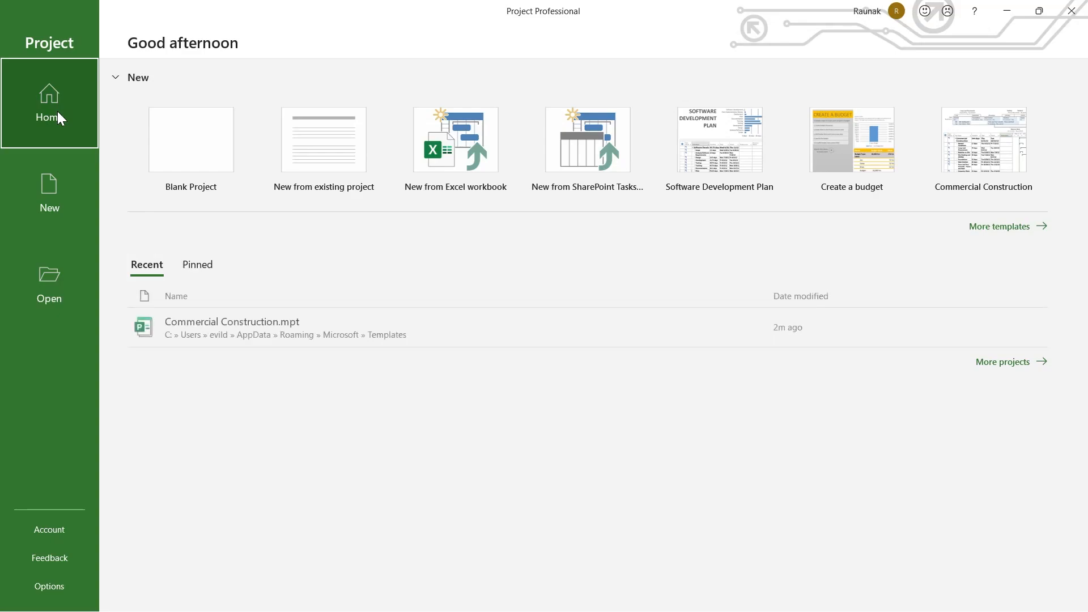
left_click(198, 141)
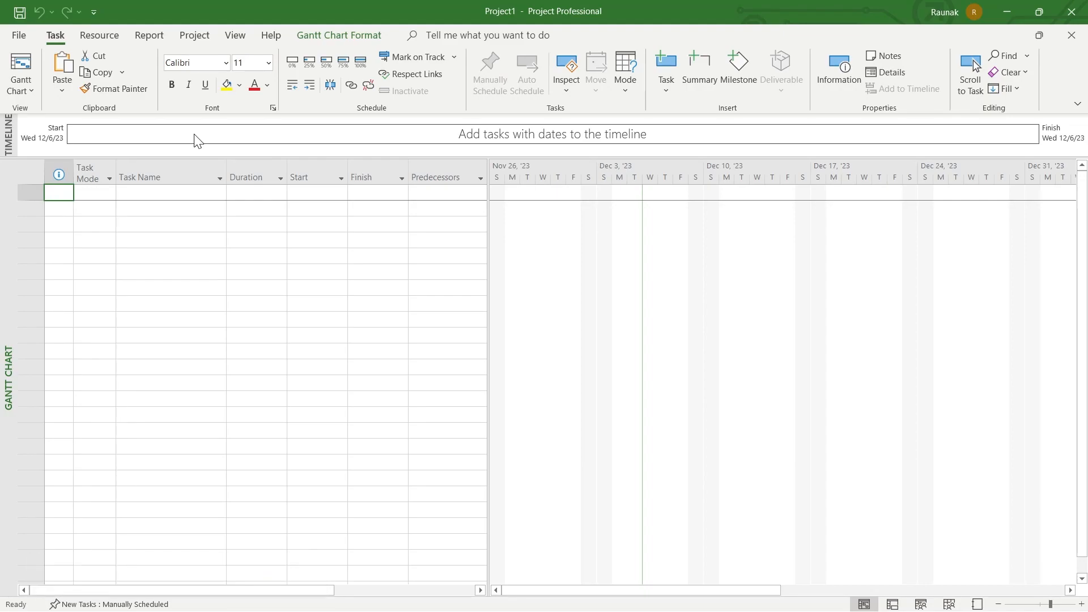
left_click_drag(497, 173, 556, 176)
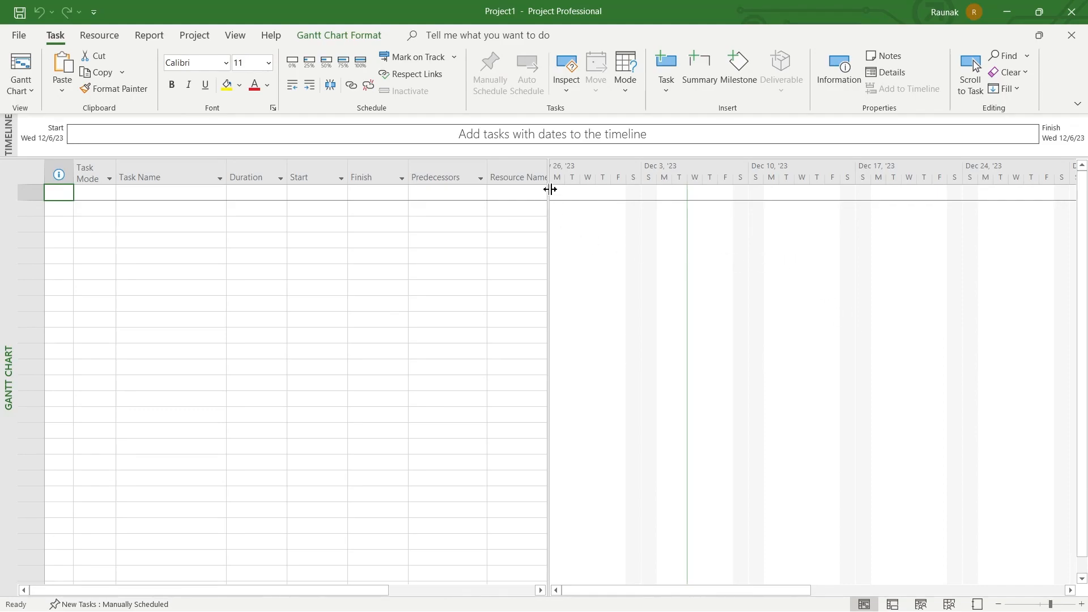
- Examine the empty task table's columns, including Task Name, Start, Finish, Predecessors and Resource Names
left_click_drag(525, 191, 140, 579)
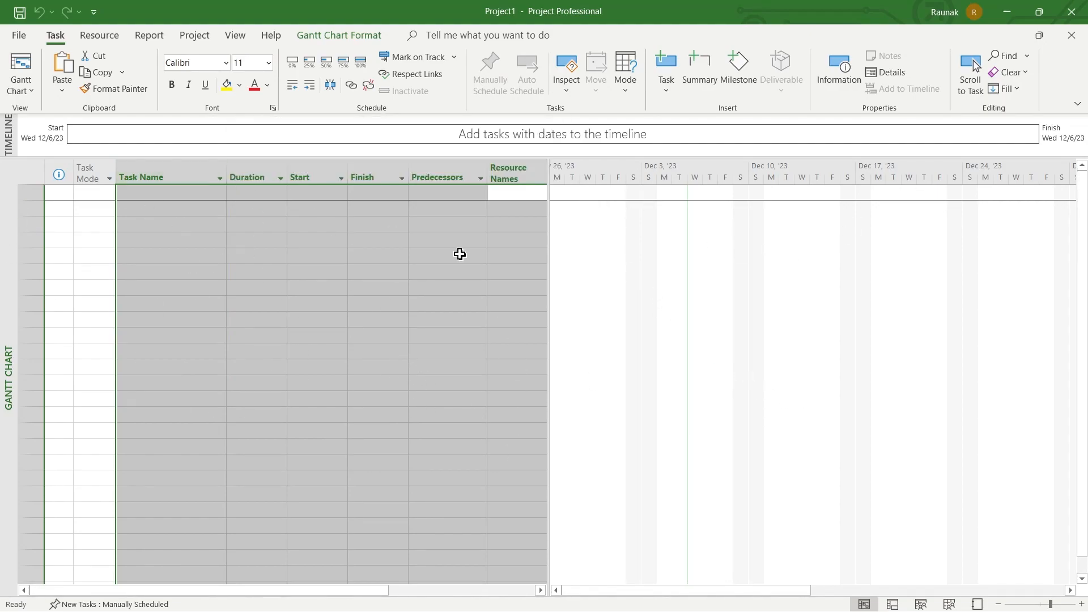
left_click(94, 224)
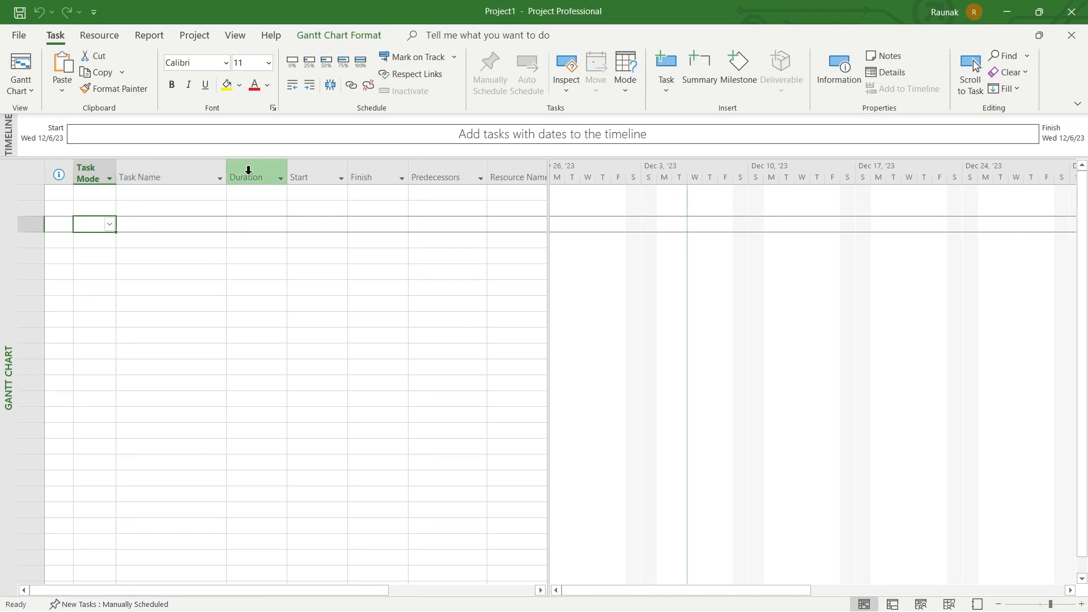
left_click(318, 177)
left_click(382, 173)
left_click(445, 173)
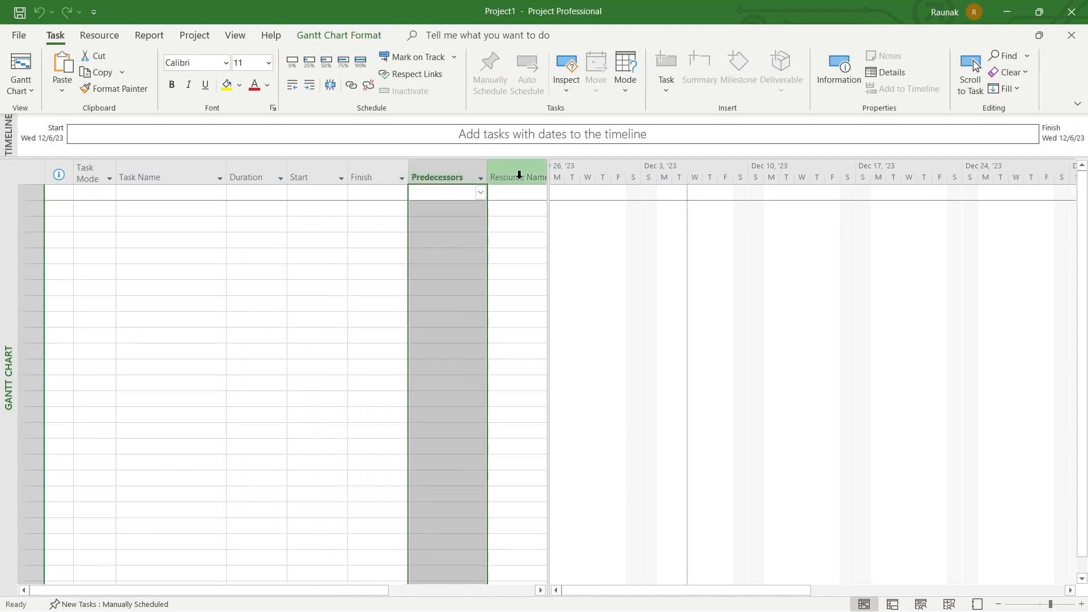
left_click(520, 175)
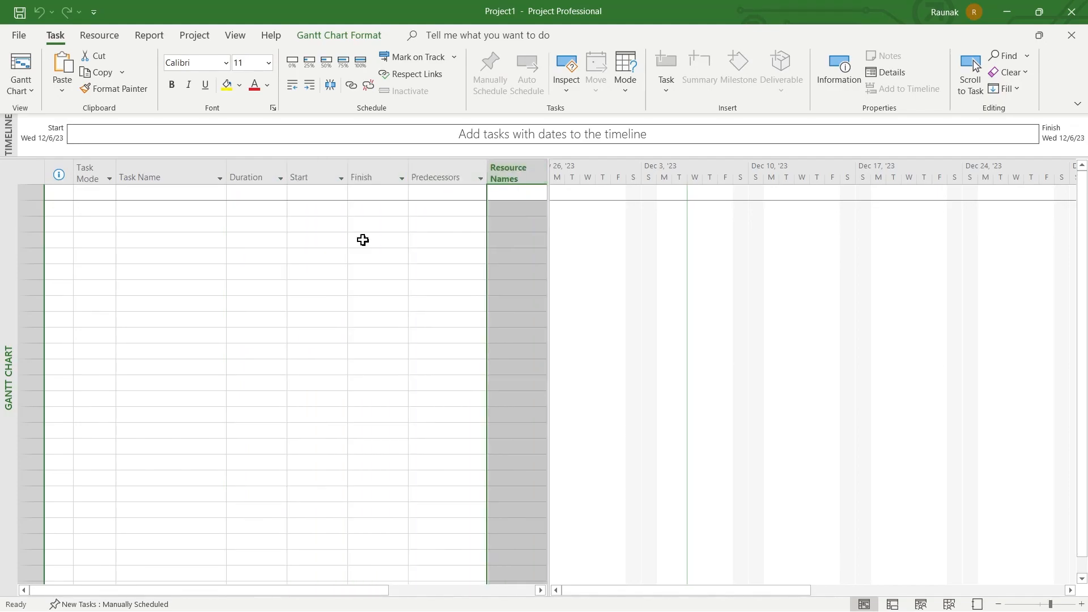
left_click(142, 179)
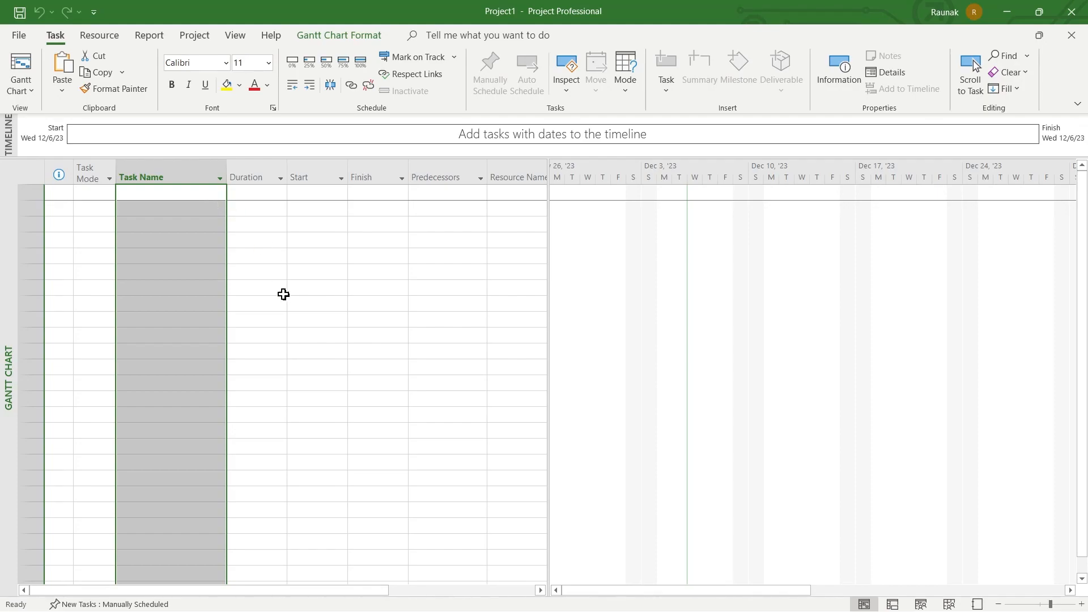
- Examine the empty task rows and the Gantt chart's timescale at intervals from half-years down to 15 minutes
scroll(306, 326, "down", 5)
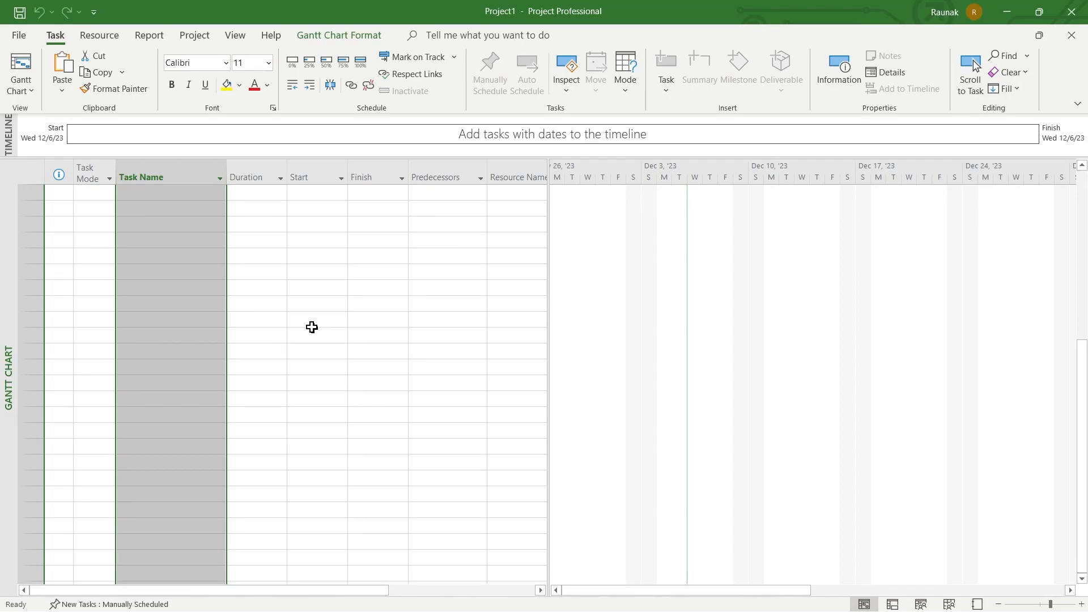
scroll(823, 310, "down", 5)
scroll(823, 311, "up", 2)
scroll(823, 310, "down", 2)
scroll(823, 310, "up", 4)
scroll(823, 311, "down", 5)
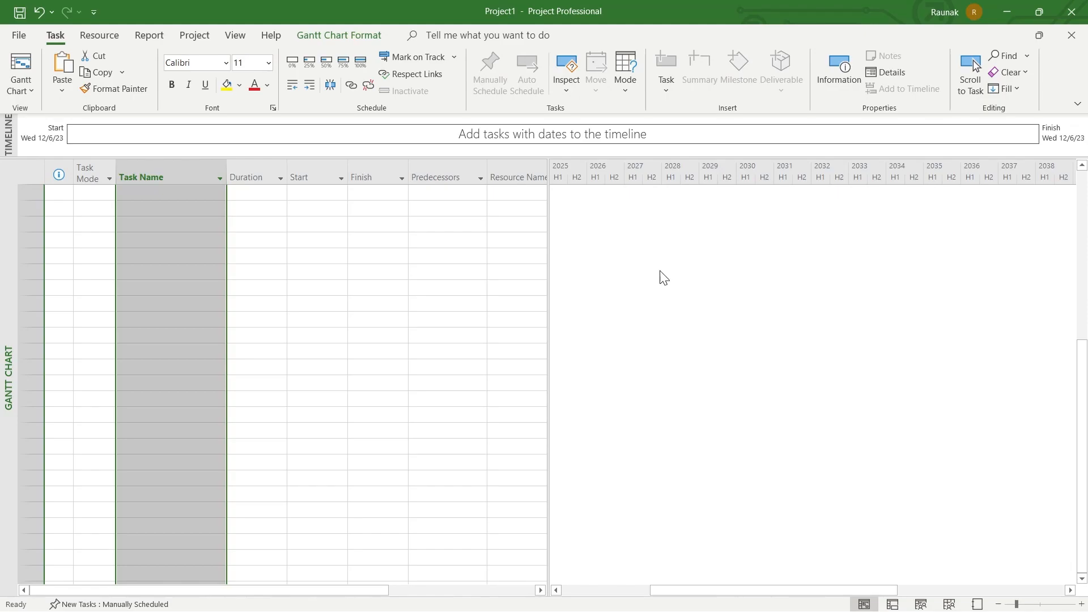
scroll(763, 266, "up", 5)
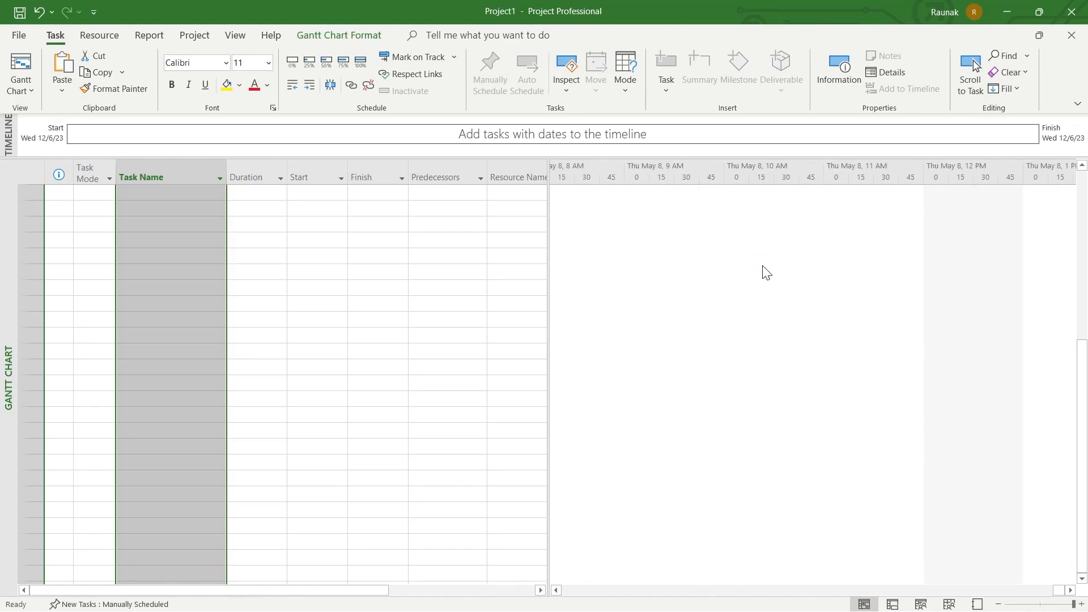
scroll(762, 266, "down", 5)
scroll(760, 268, "up", 5)
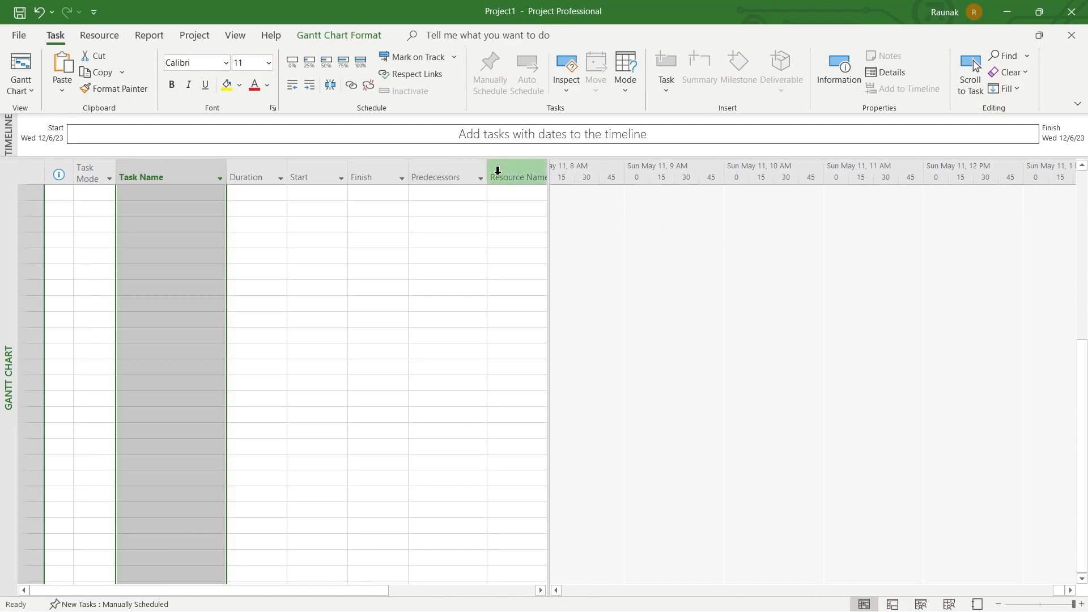
- Enter four tasks named Design, Marketing, Editing and Publishing in consecutive rows starting at row 19
left_click(161, 198)
type("Design")
key("Return")
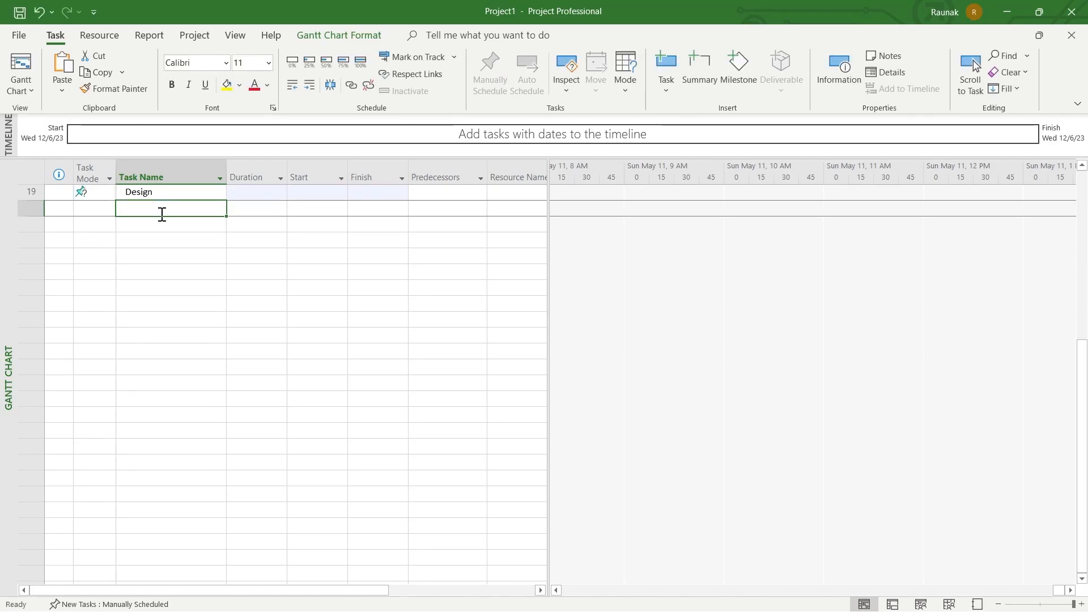
type("Market")
key("Return")
type("Editing")
left_click(204, 255)
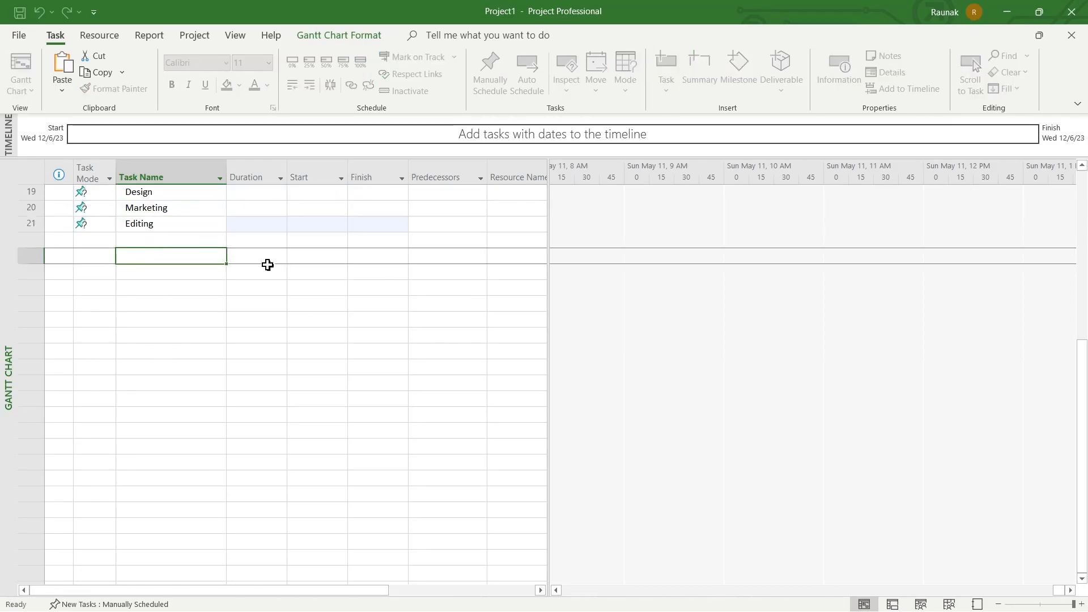
left_click(217, 240)
type("Publishing")
left_click(282, 197)
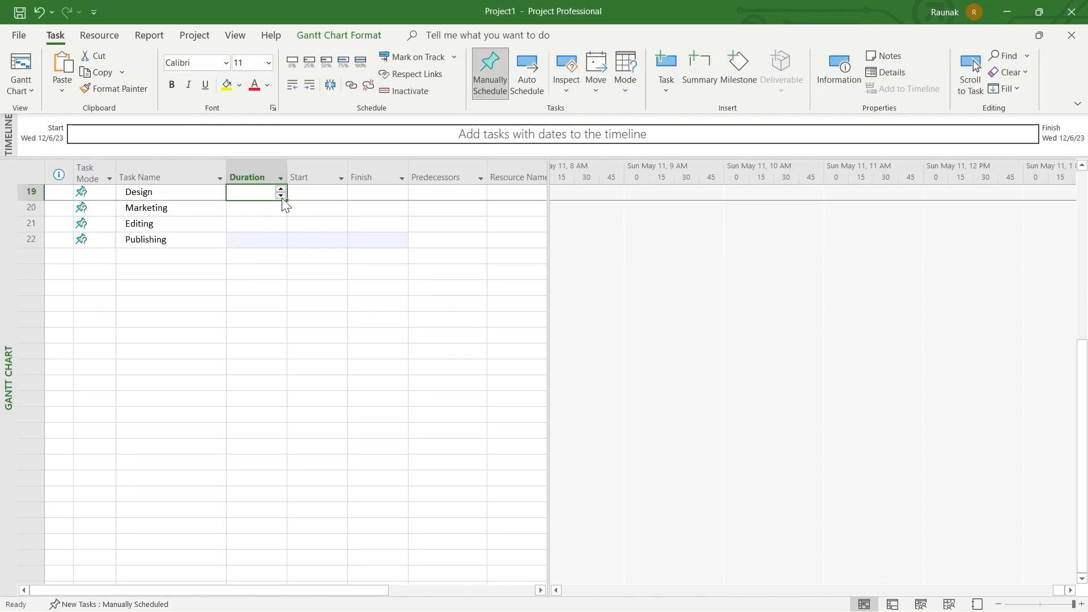
- Set the task durations to 8 days for Design, 5 days for Marketing, 6 days for Editing and 2 days for Publishing
left_click(323, 194)
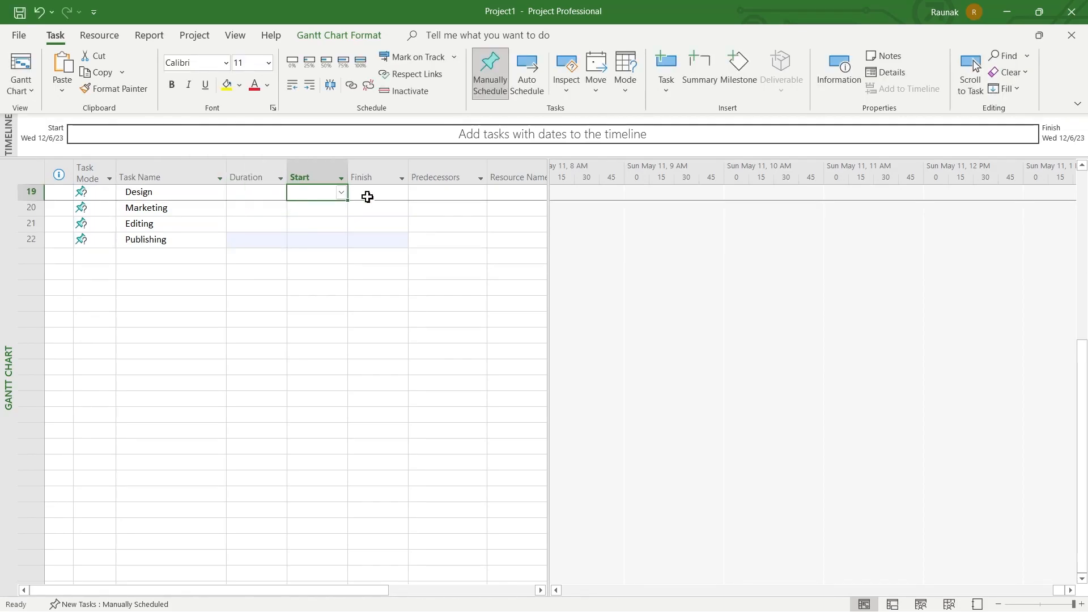
left_click(389, 197)
left_click(463, 200)
left_click(519, 197)
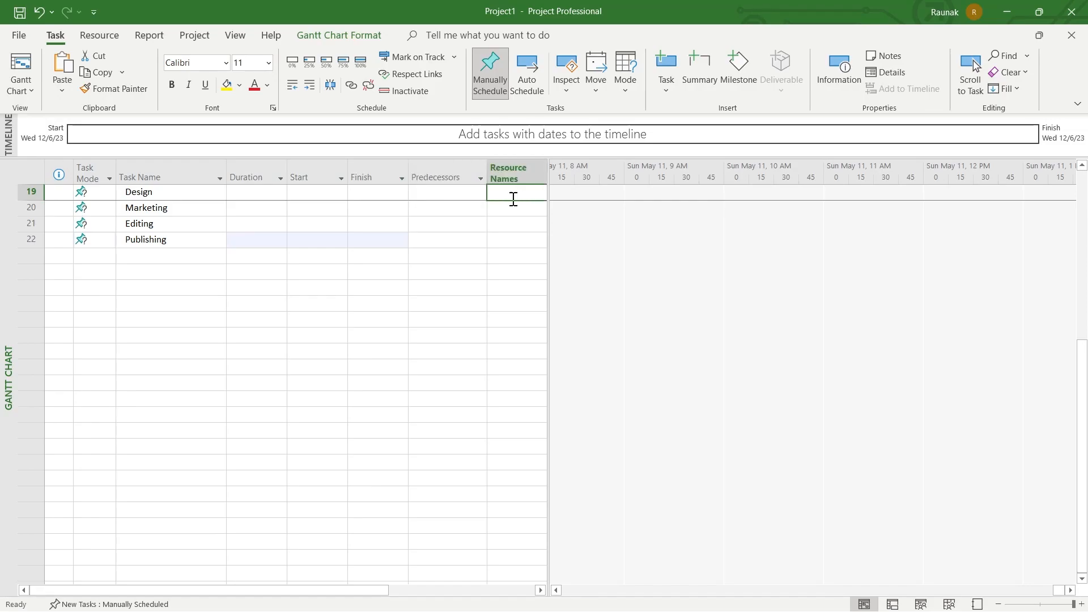
left_click(273, 191)
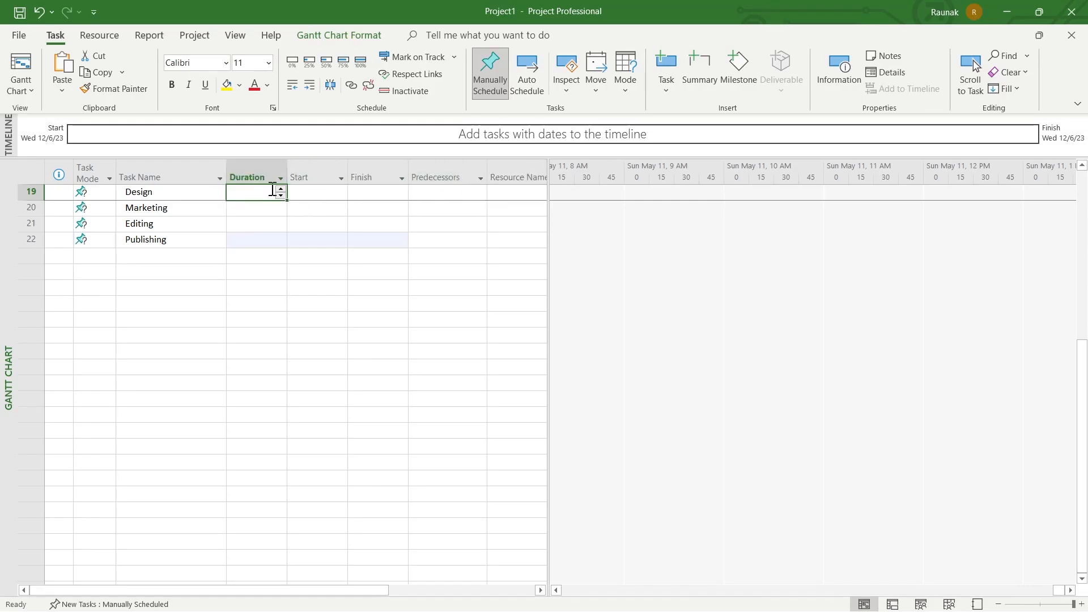
type("8 days")
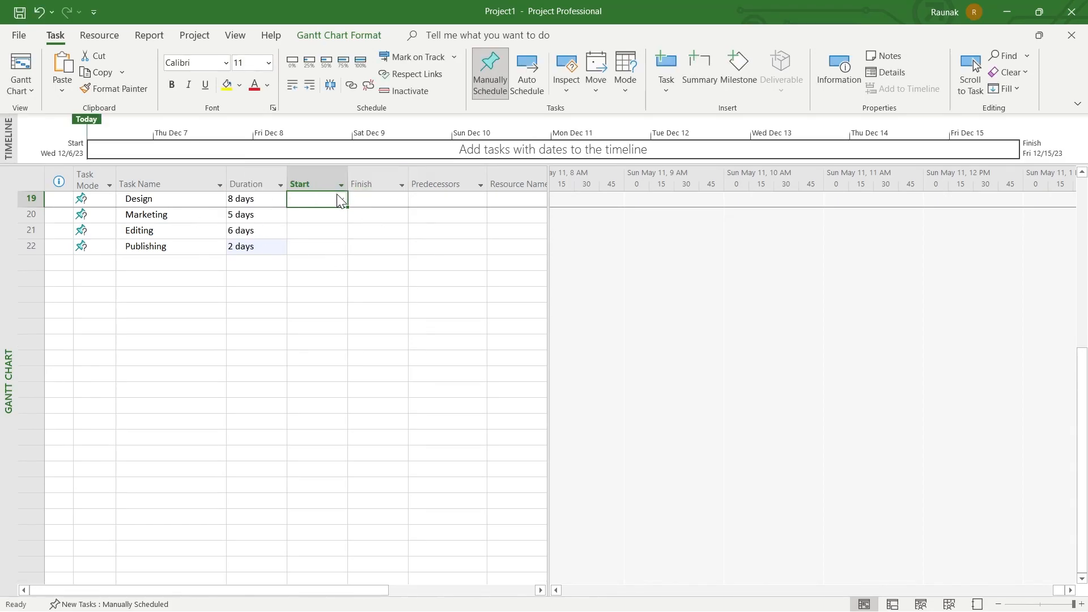
- Set the Design task's start date to December 1, 2023
left_click(170, 184)
left_click(253, 185)
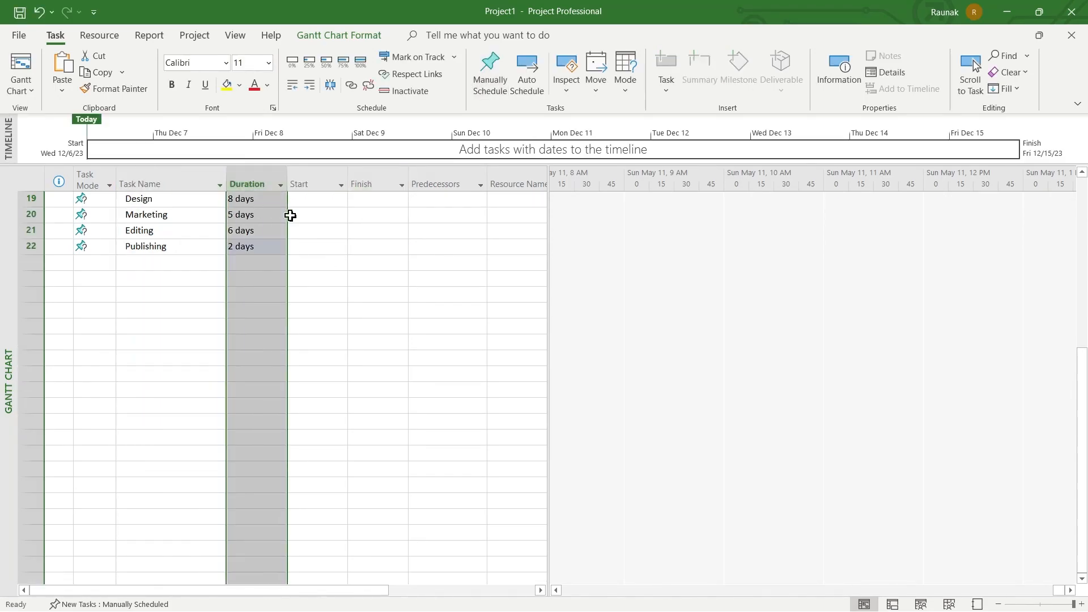
left_click(316, 182)
left_click(335, 199)
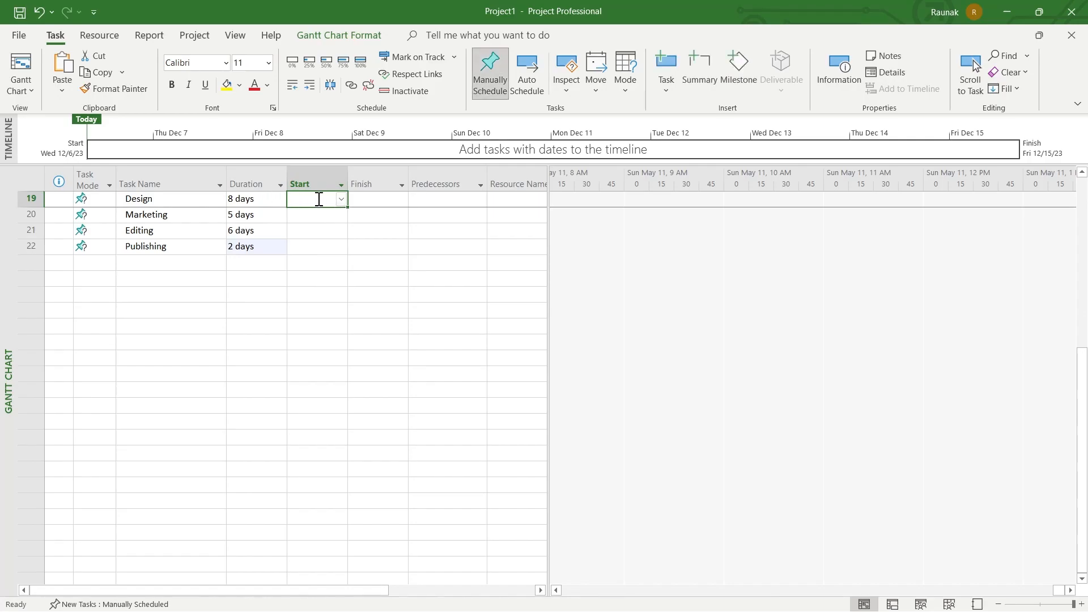
left_click(342, 200)
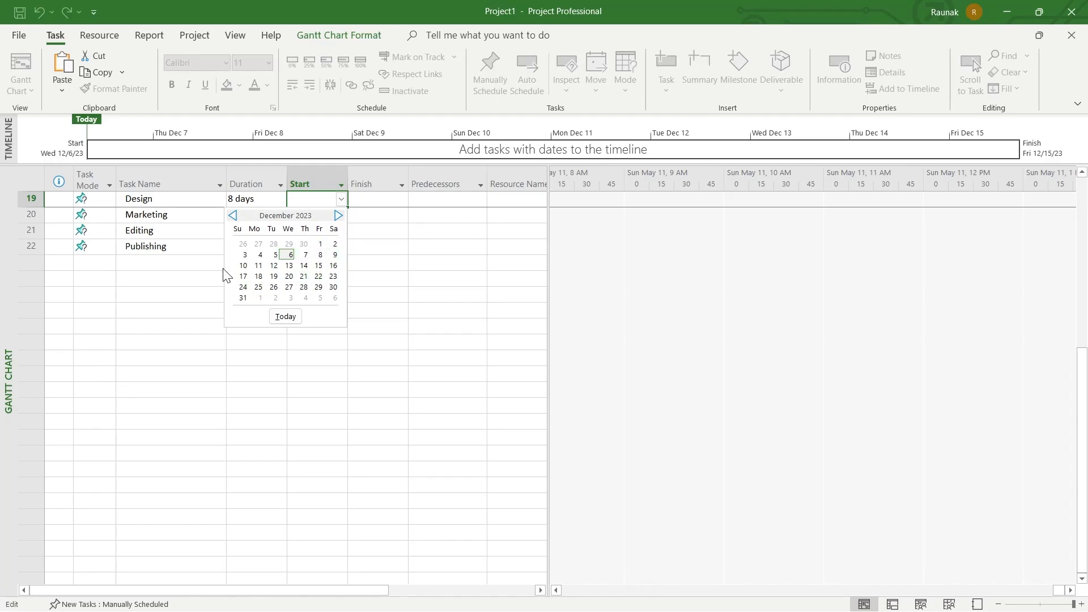
left_click(321, 245)
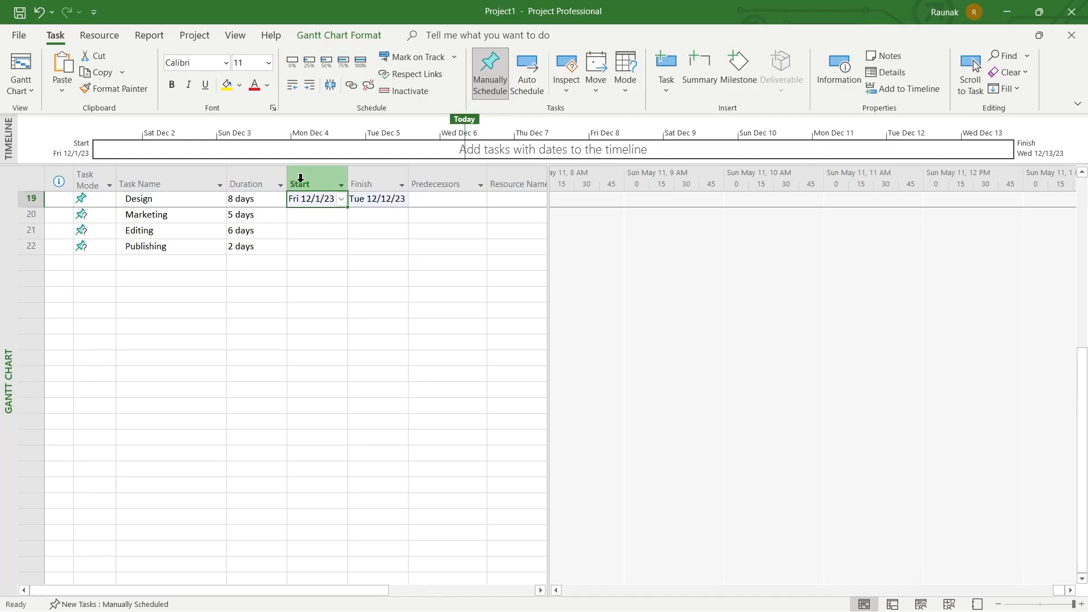
- Check the Design task's finish date in its calendar against its start date and duration
left_click(398, 200)
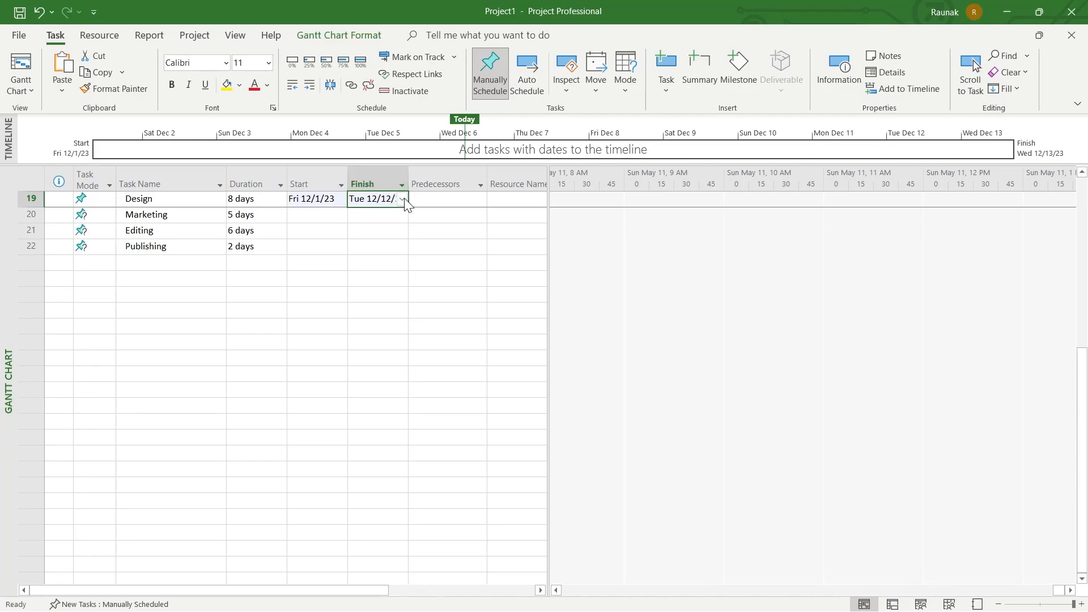
left_click(403, 200)
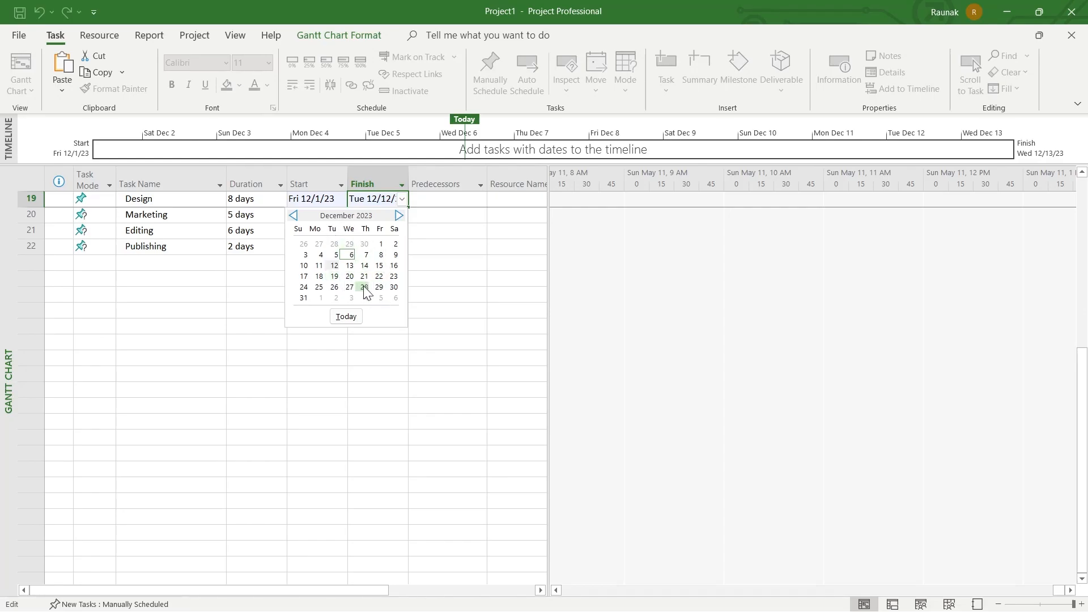
left_click(324, 181)
left_click(245, 199)
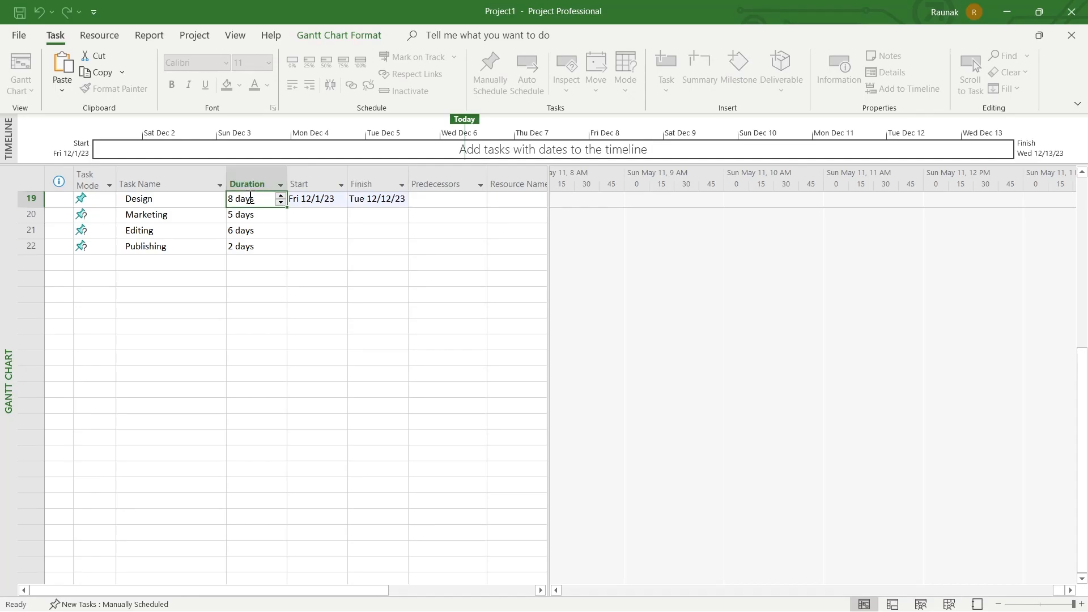
- Review the Design task's start date, then the finish, duration and task name columns
left_click(304, 199)
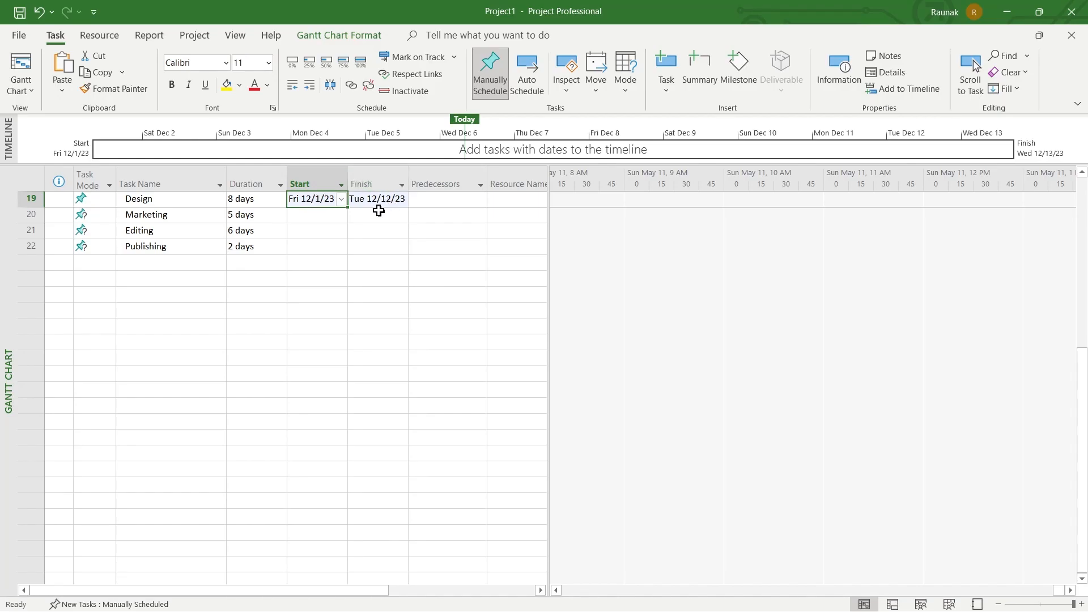
key("Return")
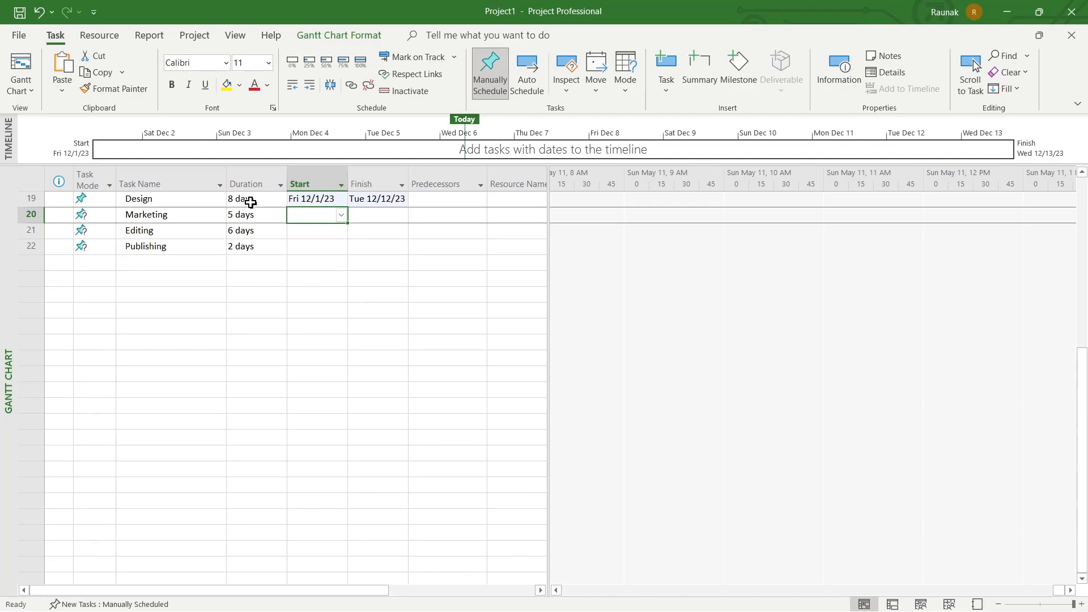
left_click(302, 201)
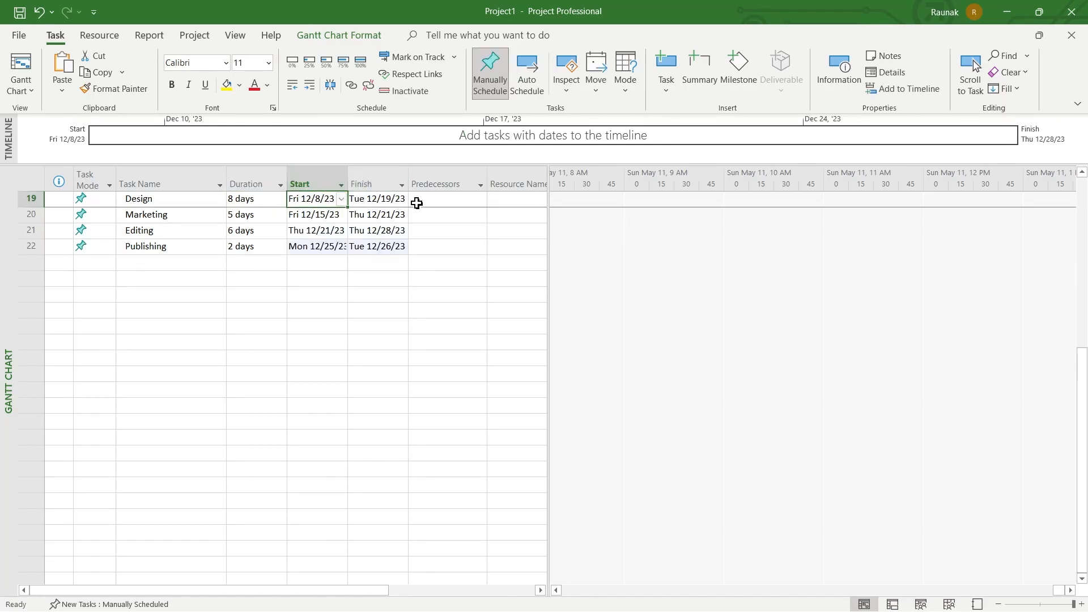
left_click(368, 187)
left_click(256, 181)
left_click(182, 183)
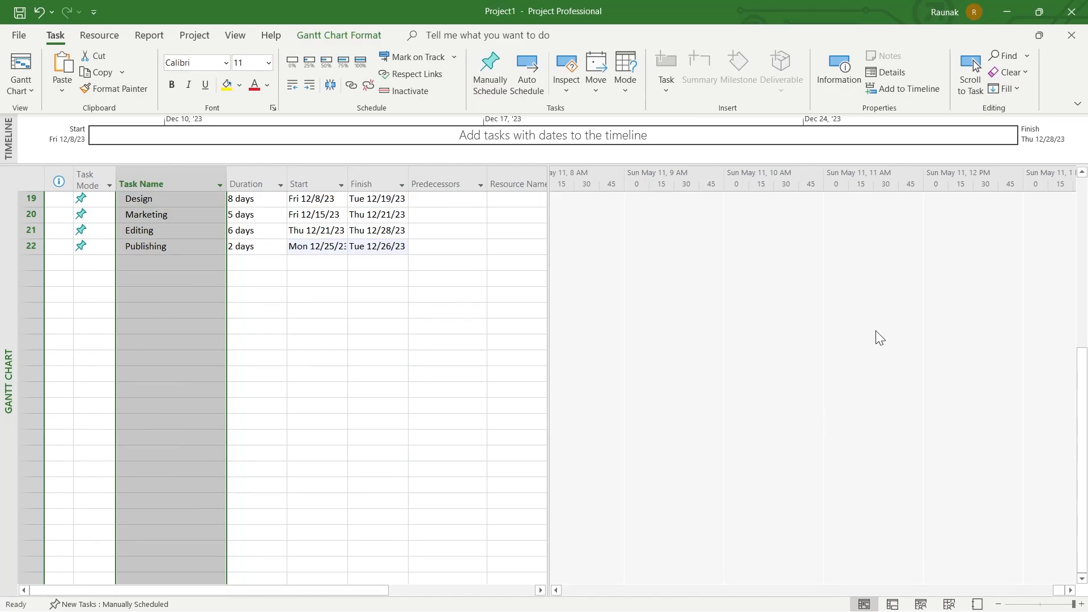
- Bring the December 2023 task bars into view on the Gantt chart at a daily timescale
left_click_drag(1059, 590, 989, 590)
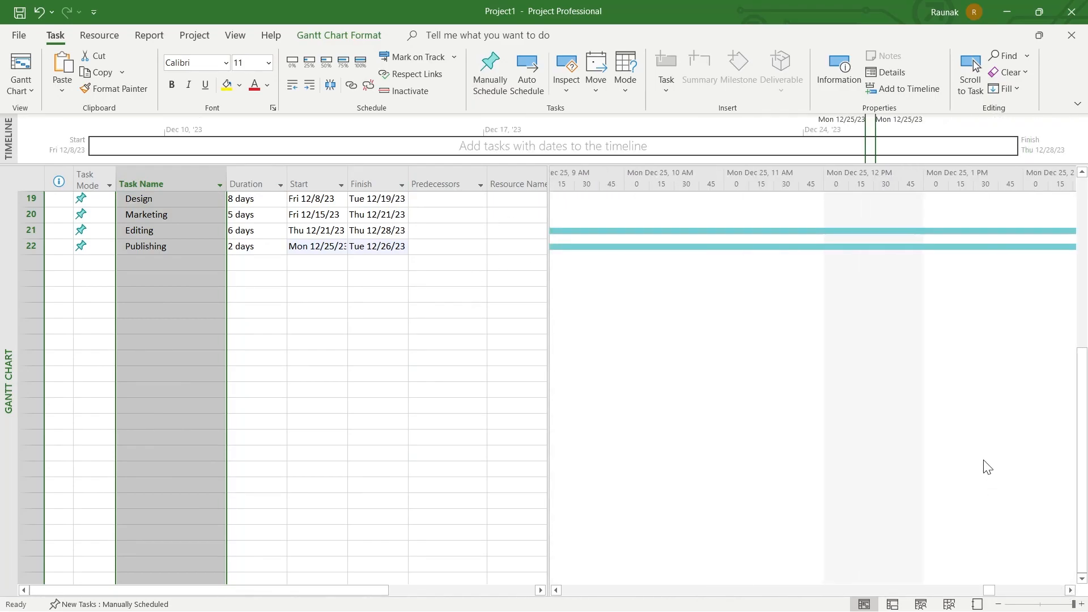
scroll(893, 456, "right", 10)
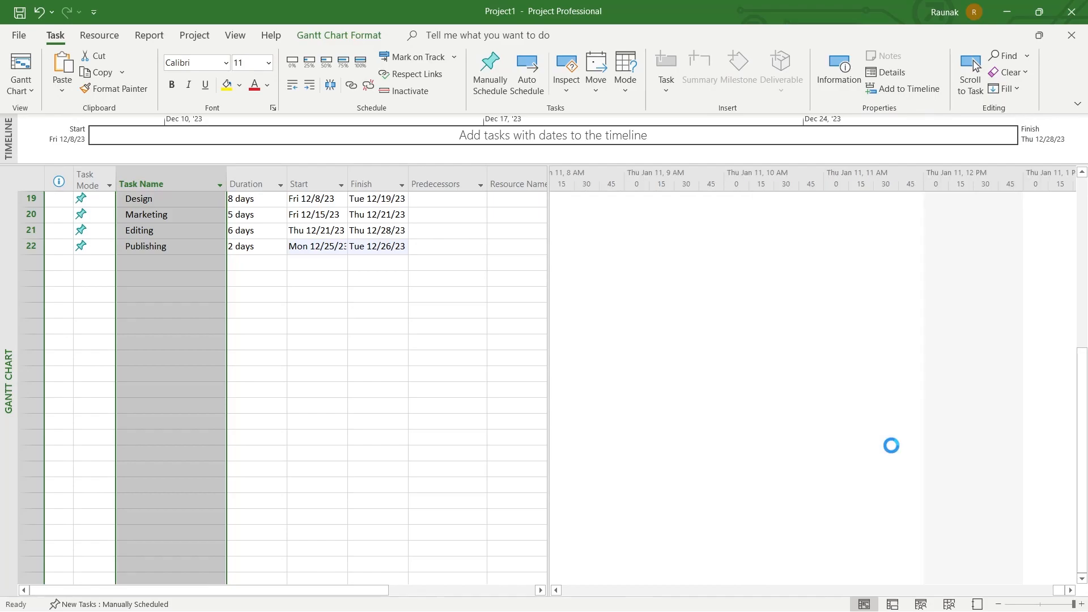
left_click_drag(1059, 590, 927, 597)
scroll(871, 492, "down", 8)
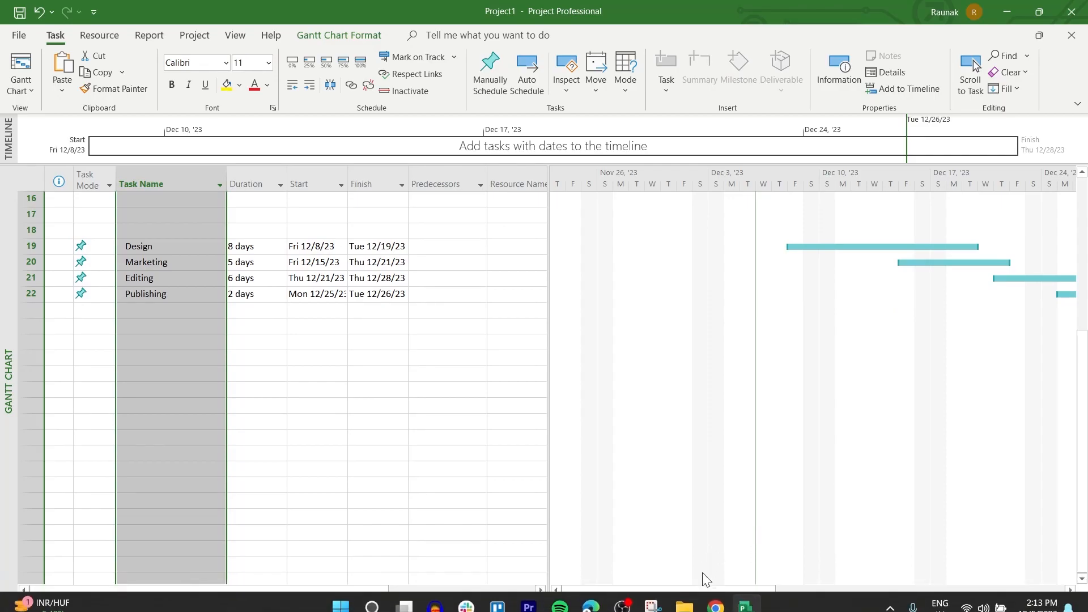
left_click_drag(709, 590, 719, 593)
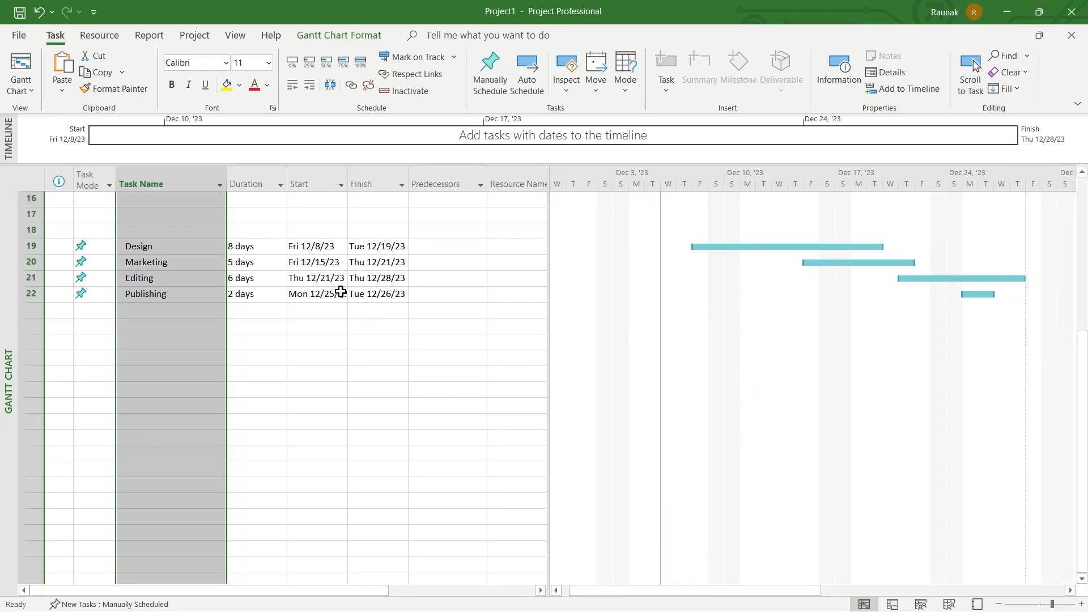
scroll(294, 271, "down", 3)
scroll(272, 264, "up", 4)
scroll(193, 261, "down", 1)
- Go through the Design, Marketing, Editing and Publishing tasks in turn to compare them with their Gantt bars, ending on Design
left_click(159, 248)
left_click(169, 264)
left_click(173, 277)
left_click(179, 293)
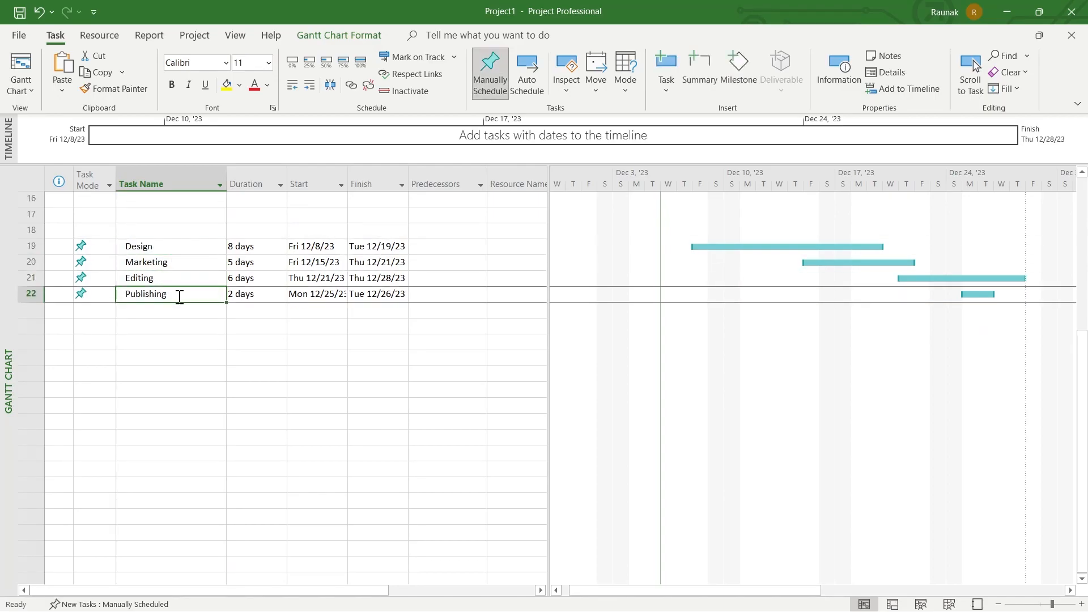
left_click(169, 245)
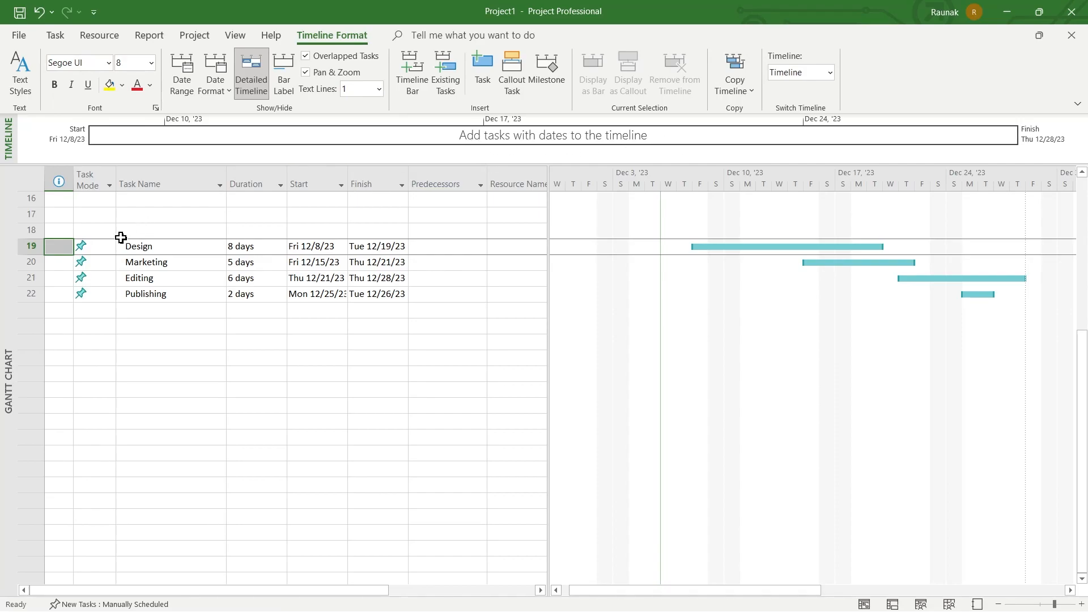
- Add Project1 and the Design task to the timeline and inspect the Project1 bar's details
double_click(505, 137)
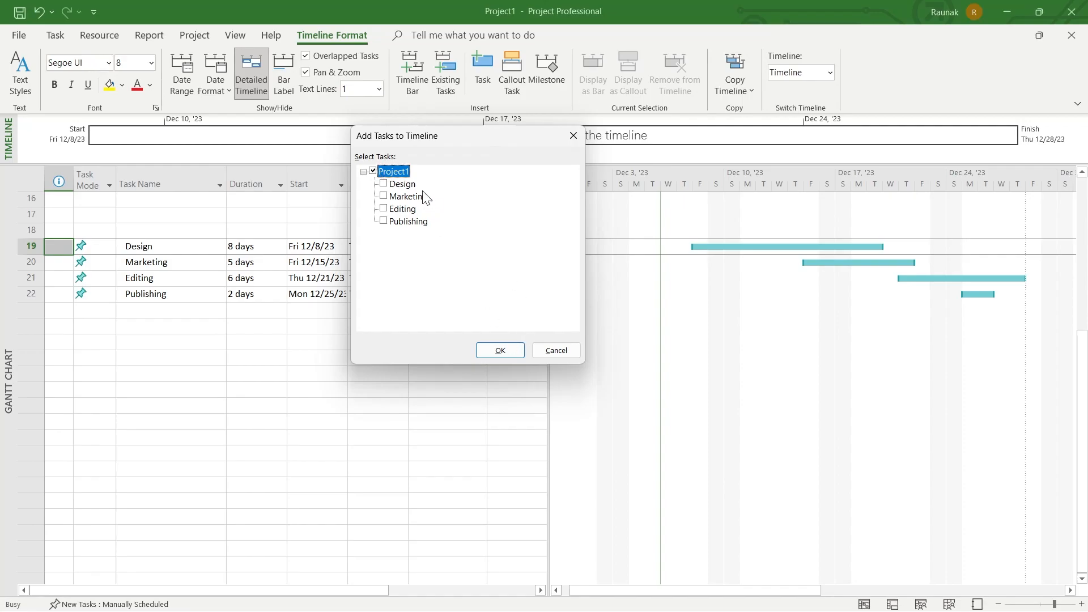
left_click(383, 184)
left_click(510, 350)
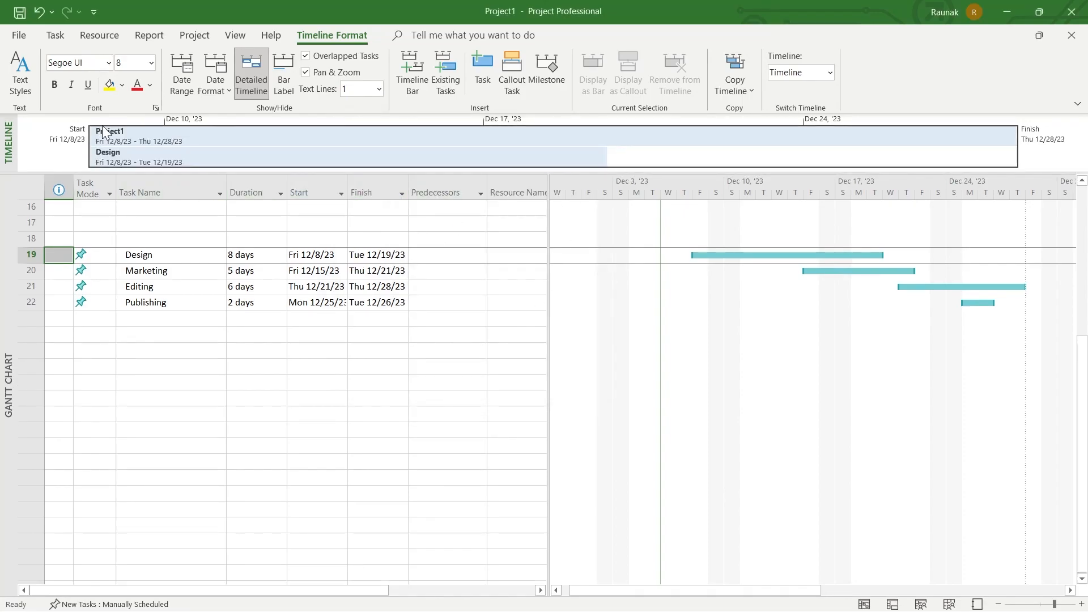
mouse_move(149, 139)
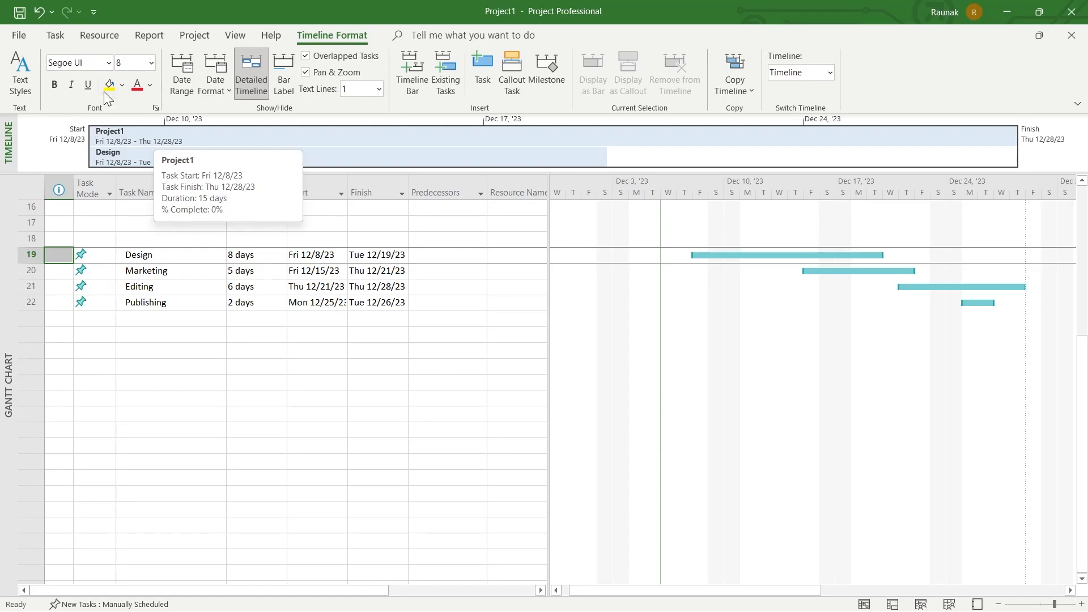
- Hide the timeline above the Gantt chart and show it again
left_click(235, 35)
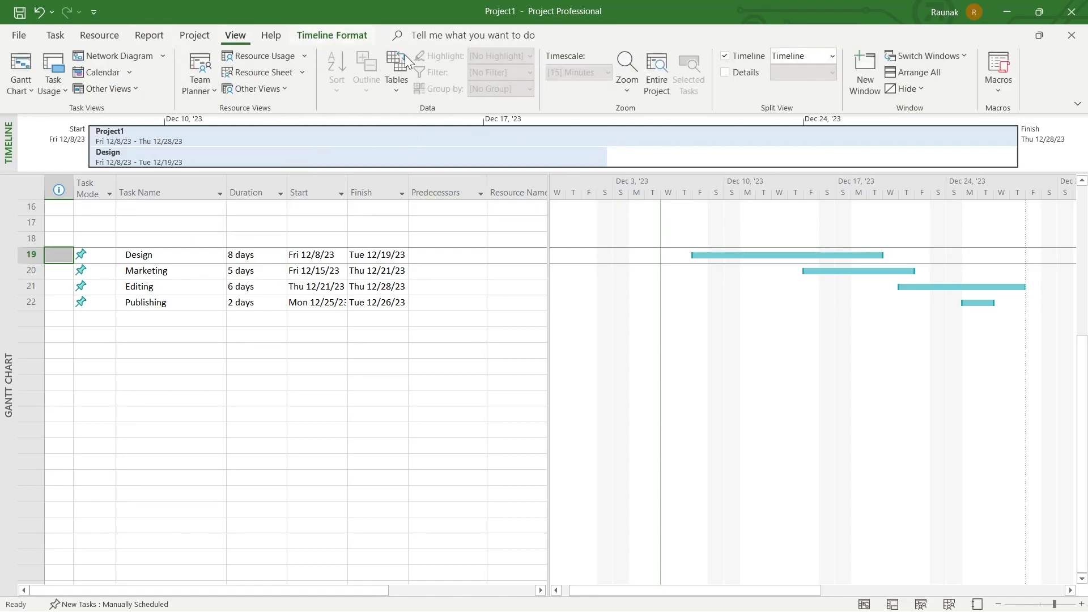
left_click(725, 54)
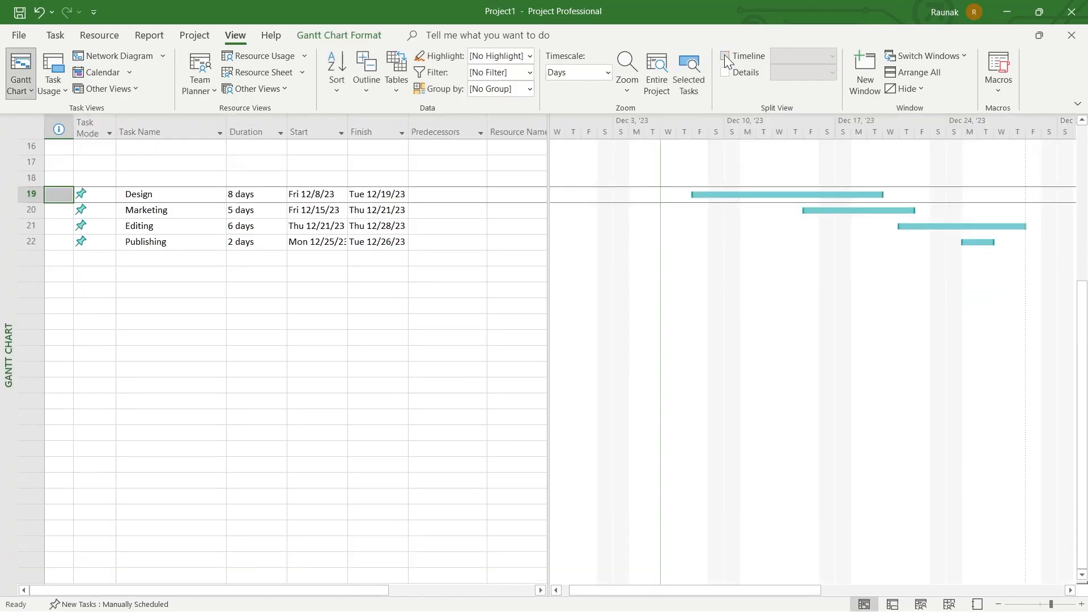
left_click(725, 55)
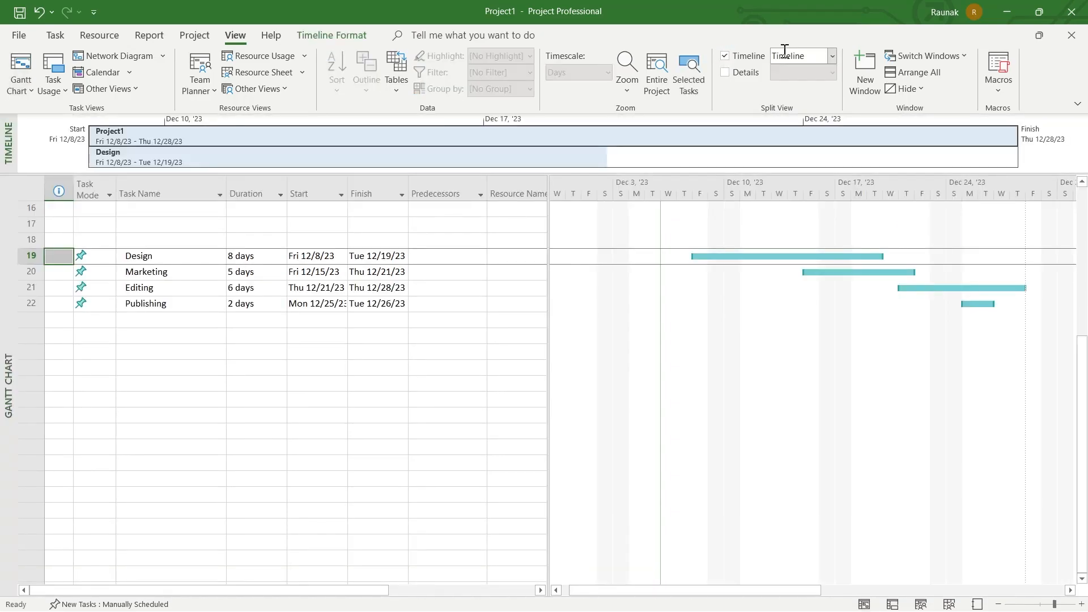
left_click(19, 35)
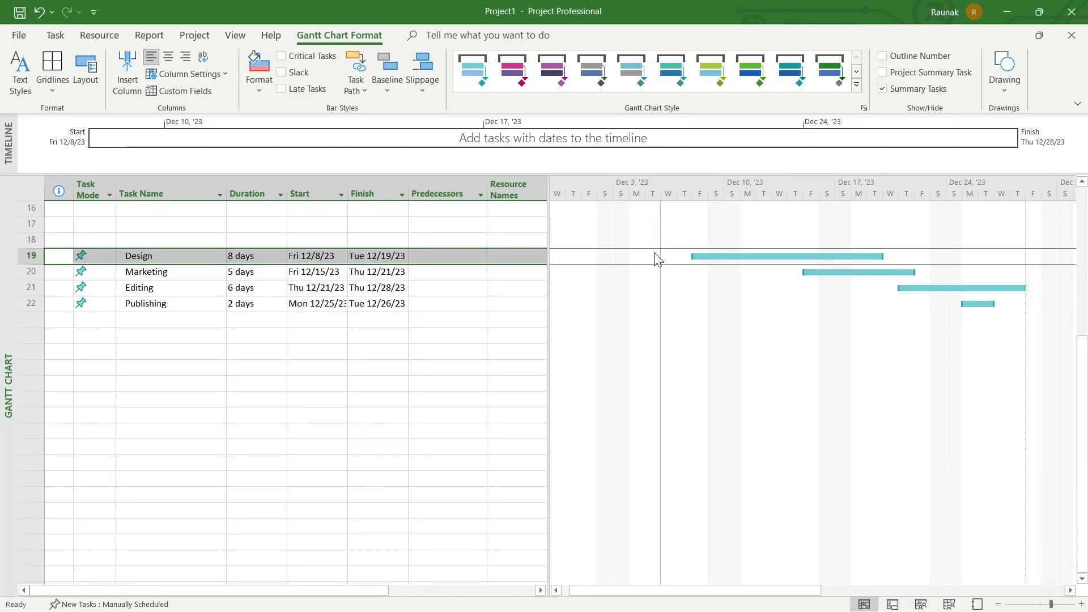
- Set the start color of the Design task's Gantt bar to dark orange
double_click(768, 259)
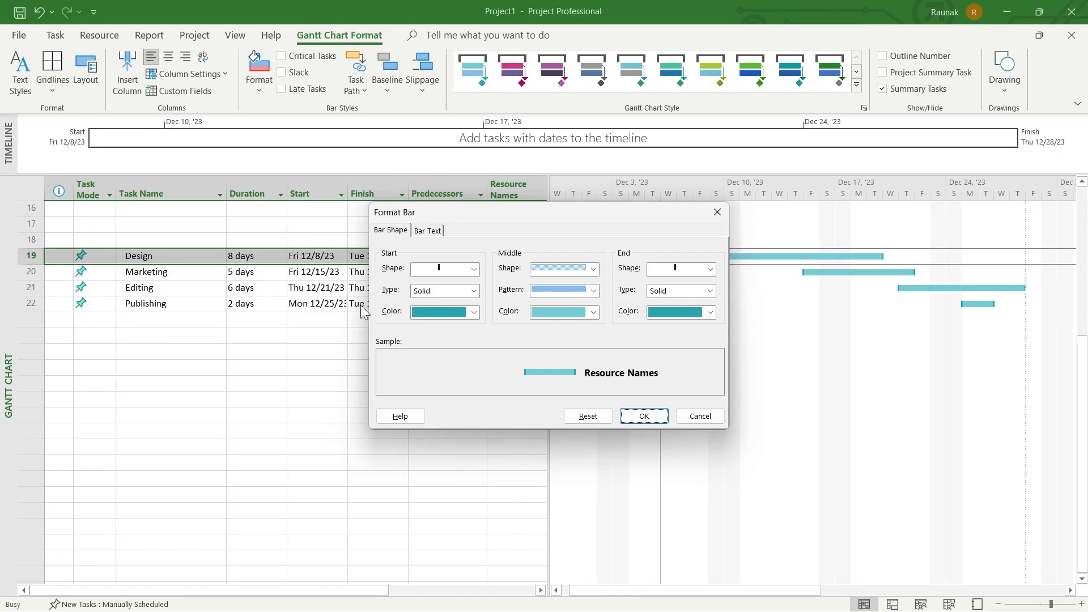
left_click(693, 416)
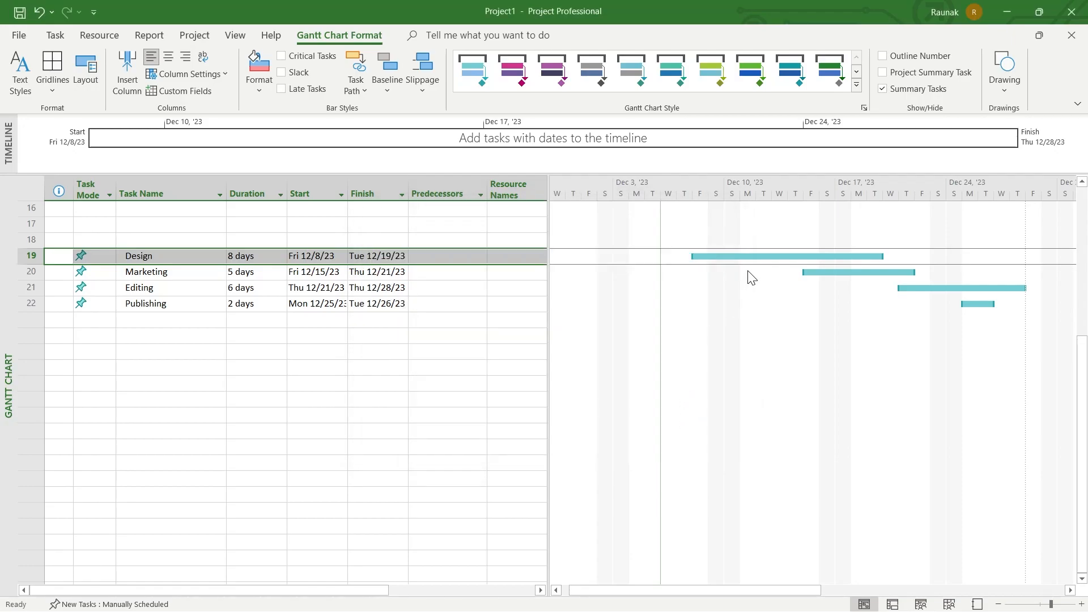
double_click(750, 255)
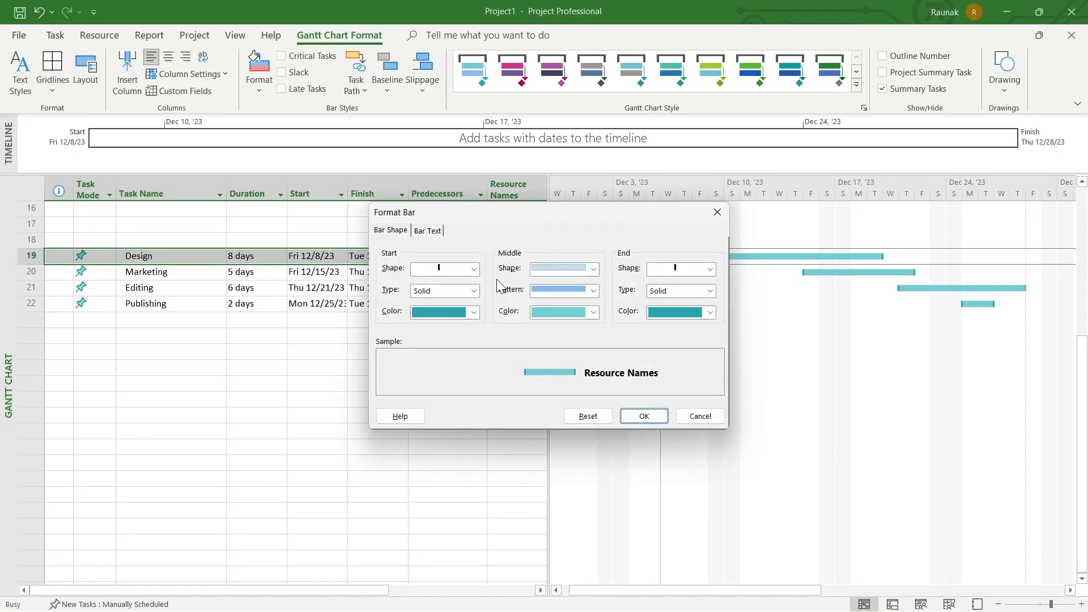
left_click(474, 313)
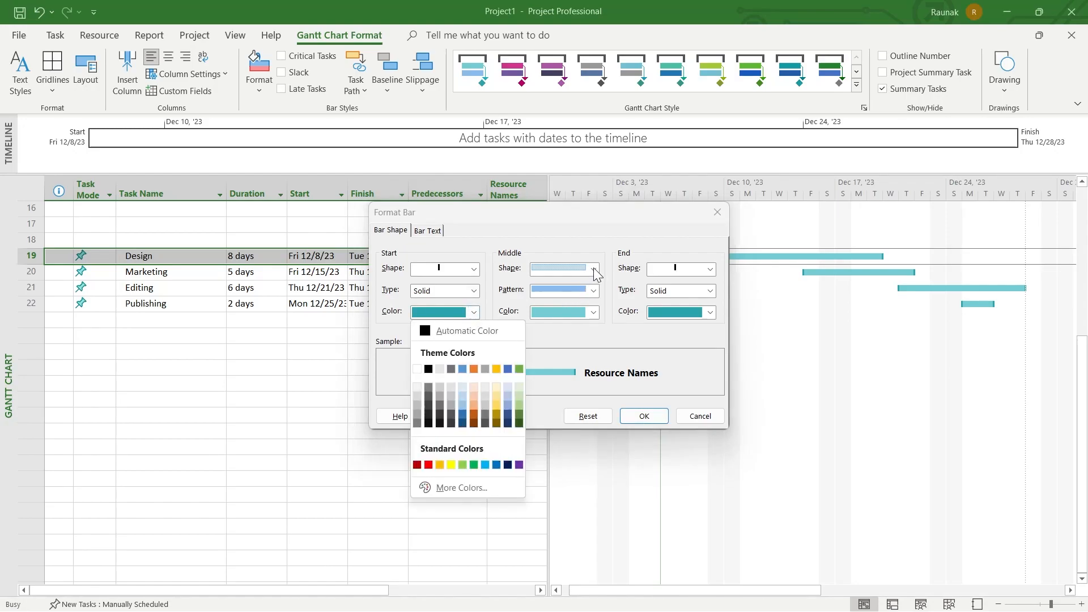
left_click(655, 332)
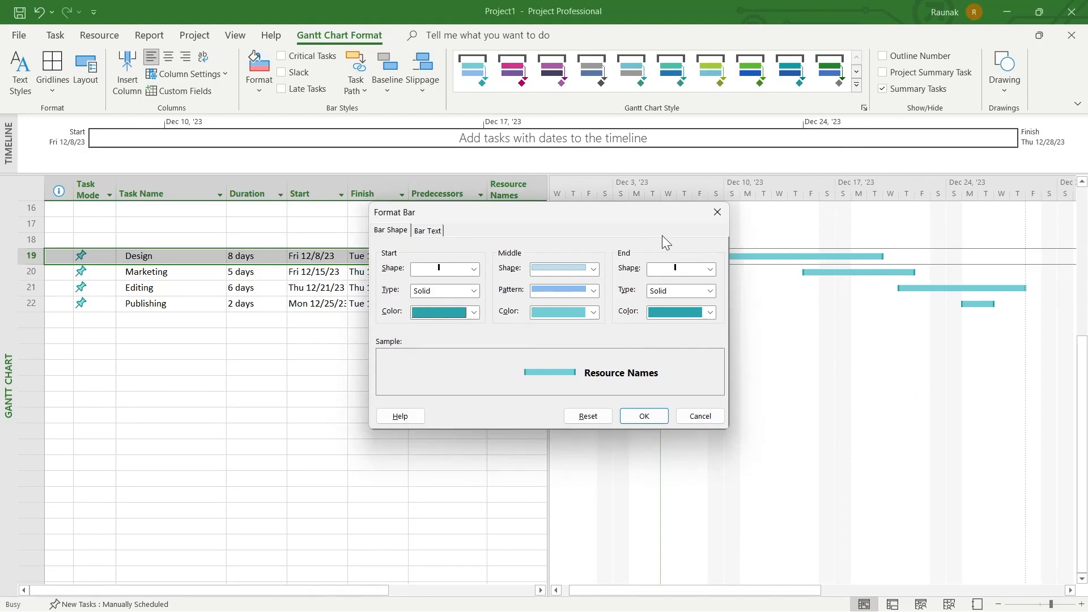
left_click(474, 313)
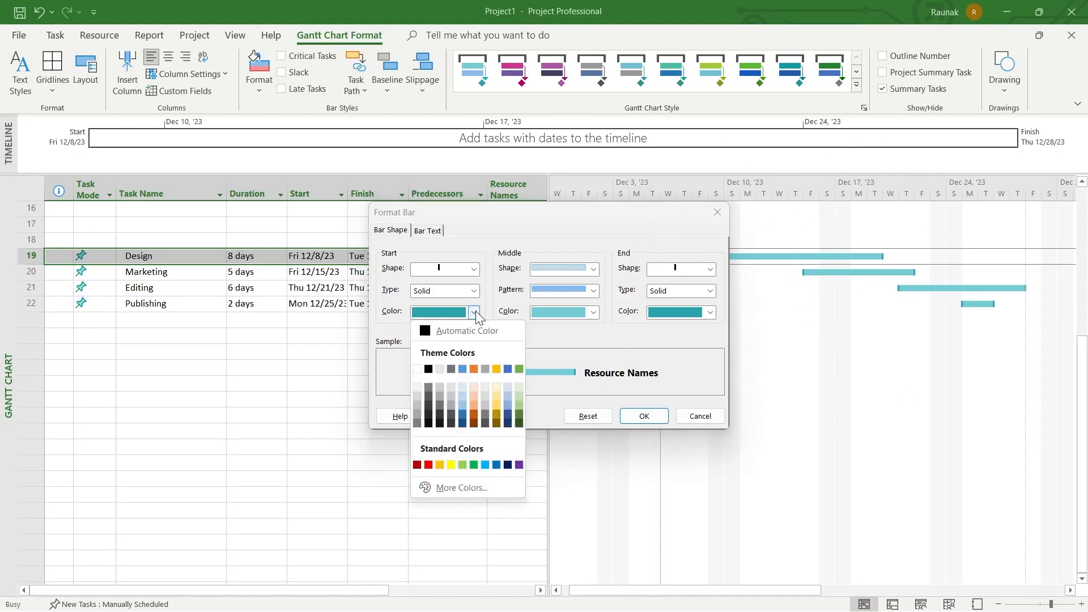
left_click(476, 414)
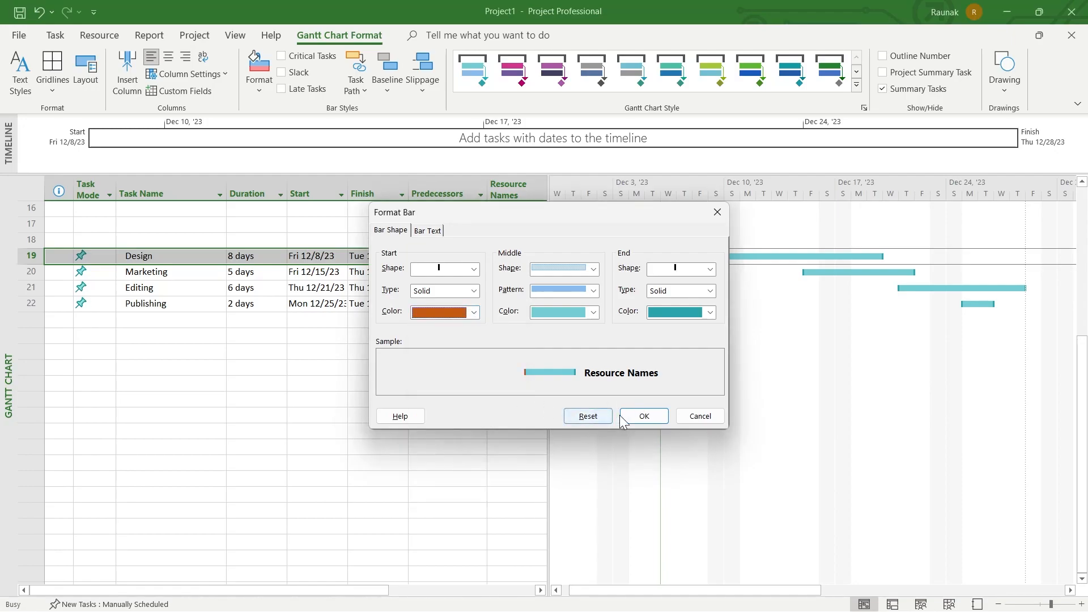
left_click(644, 417)
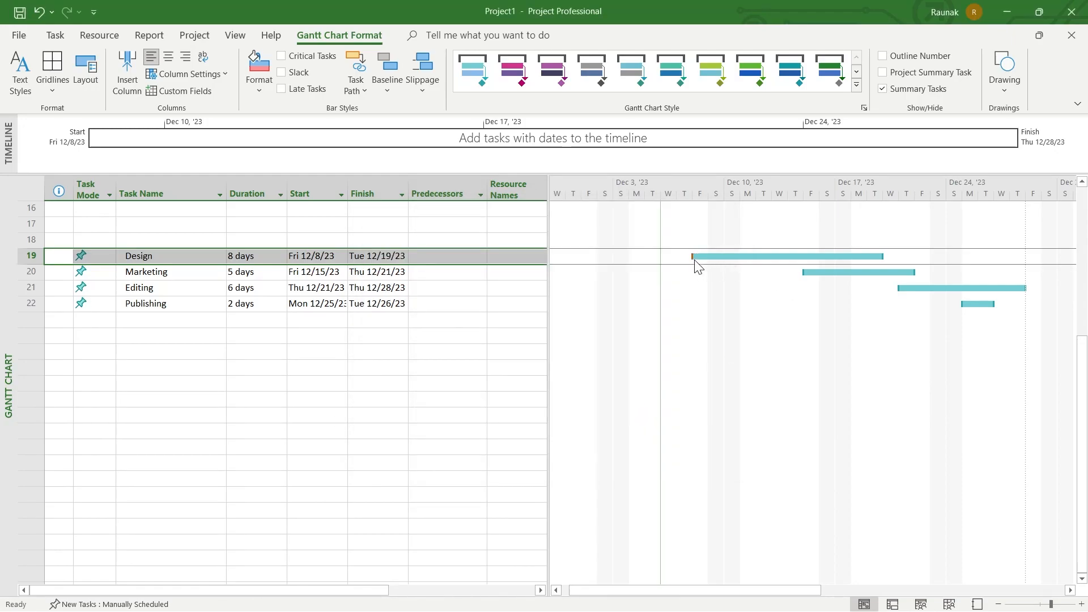
- Set the middle and end colors of the Design task's Gantt bar to dark orange
double_click(729, 259)
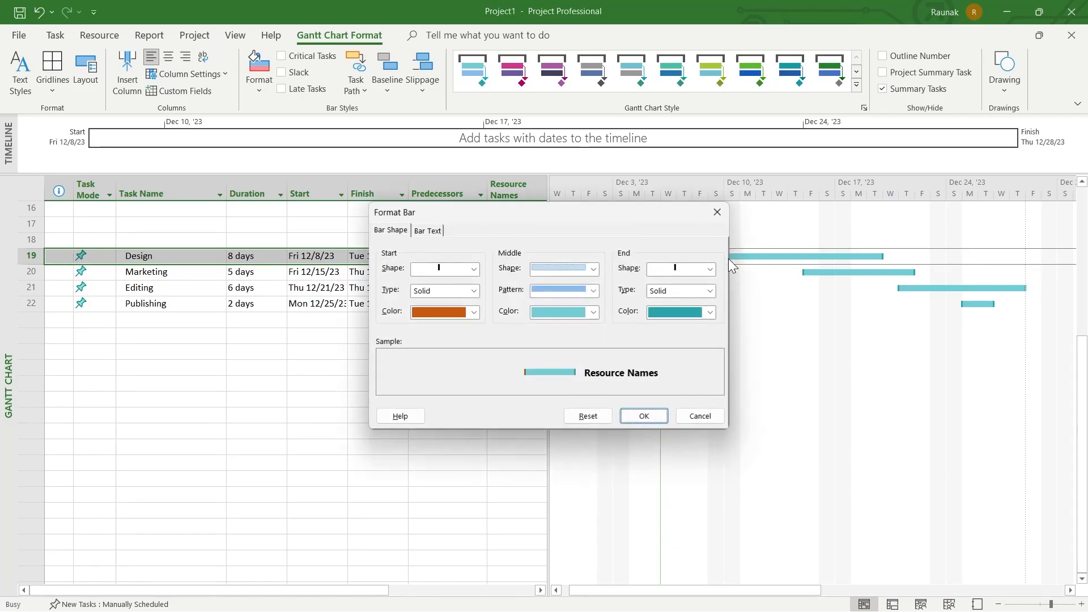
left_click(594, 312)
left_click(591, 412)
left_click(710, 312)
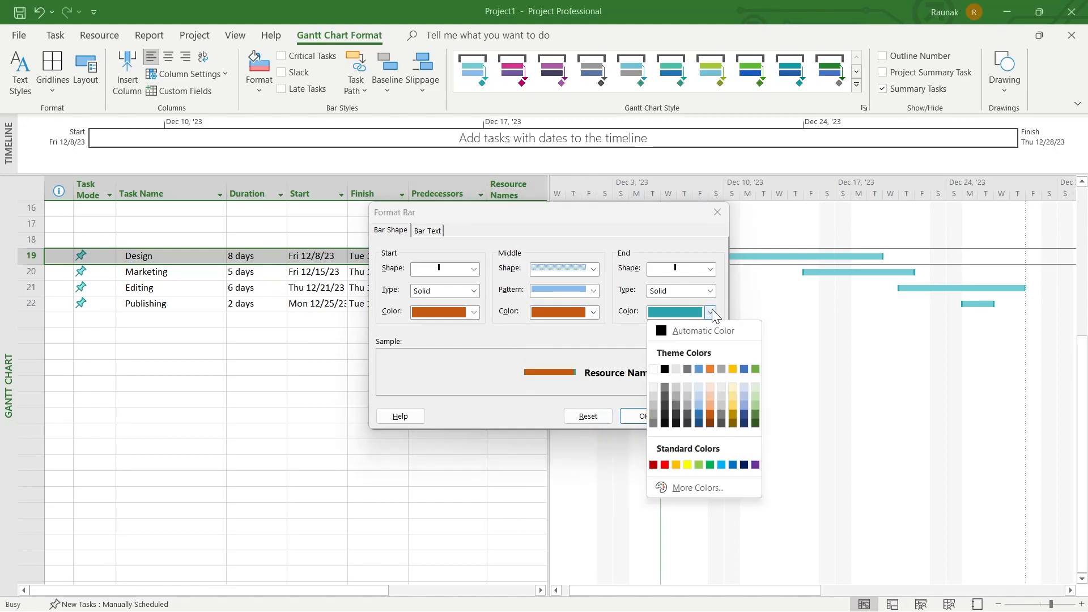
left_click(711, 417)
left_click(643, 414)
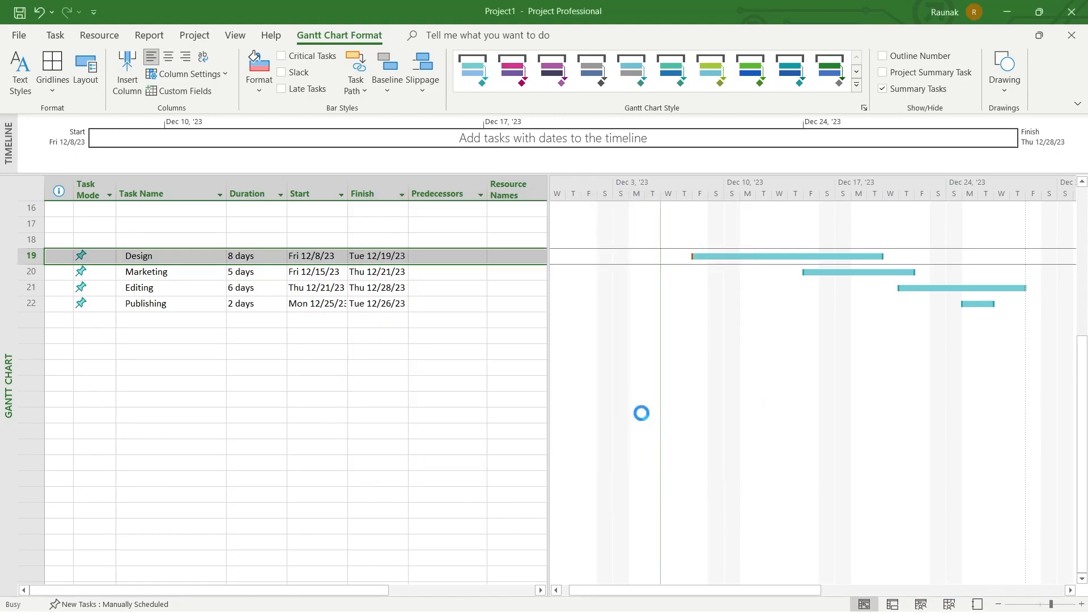
- Try the pink, purple and lime green Gantt chart styles on the task bars
left_click(871, 274)
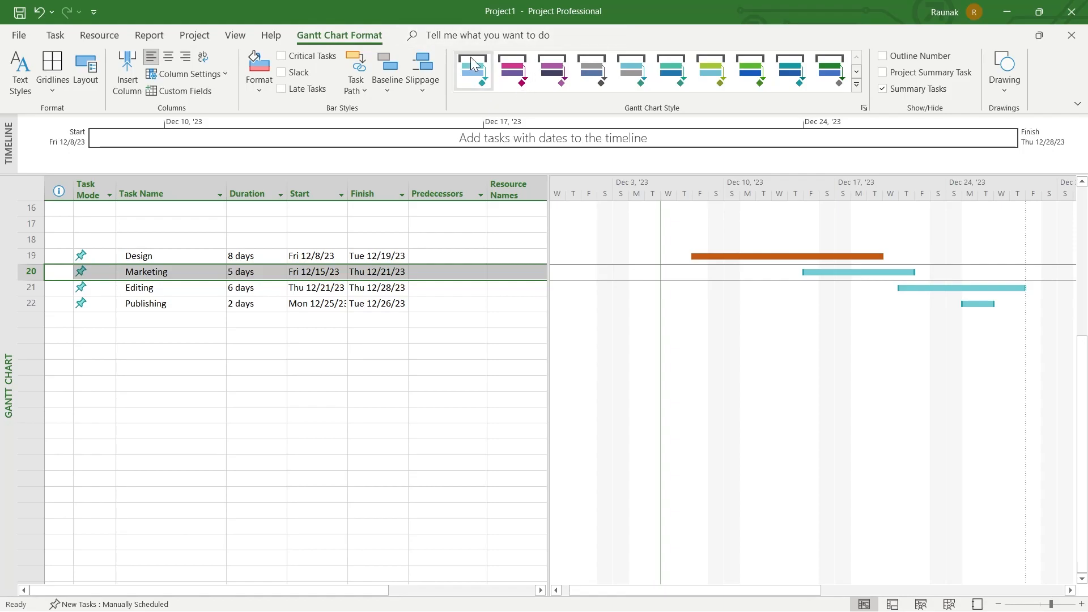
left_click(518, 72)
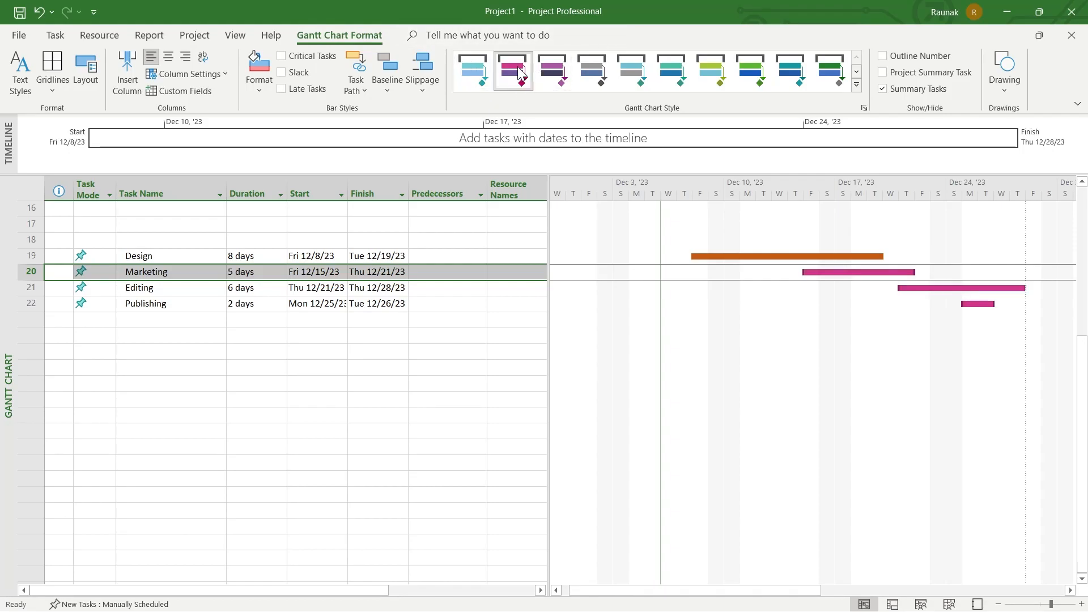
left_click(558, 70)
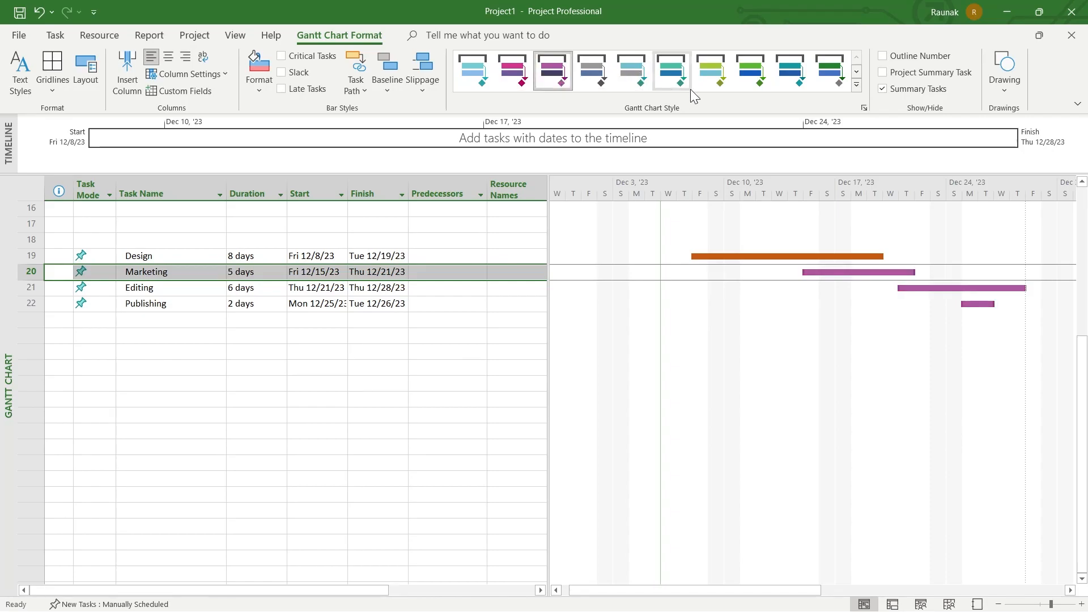
left_click(789, 256)
left_click(712, 70)
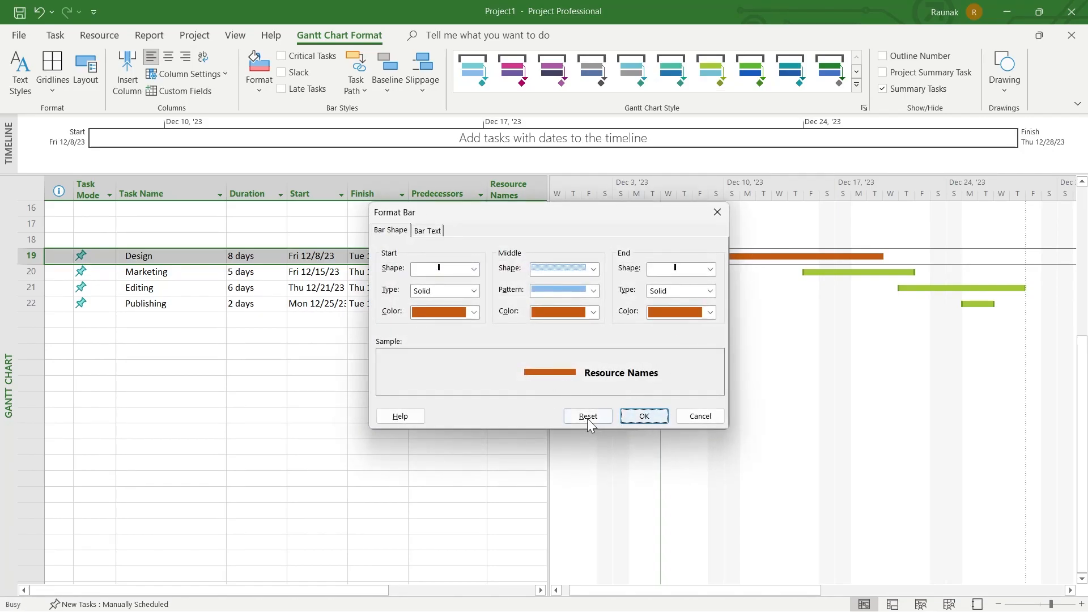
- Reset the Design bar's custom formatting, try the teal Gantt chart style and settle on the dark green one
left_click(645, 417)
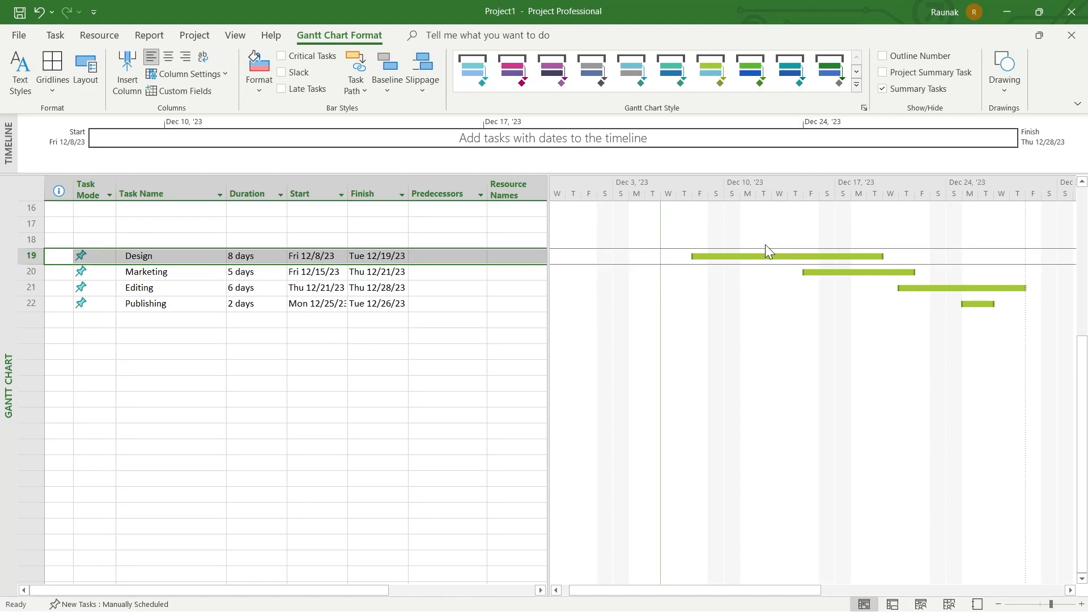
left_click(793, 70)
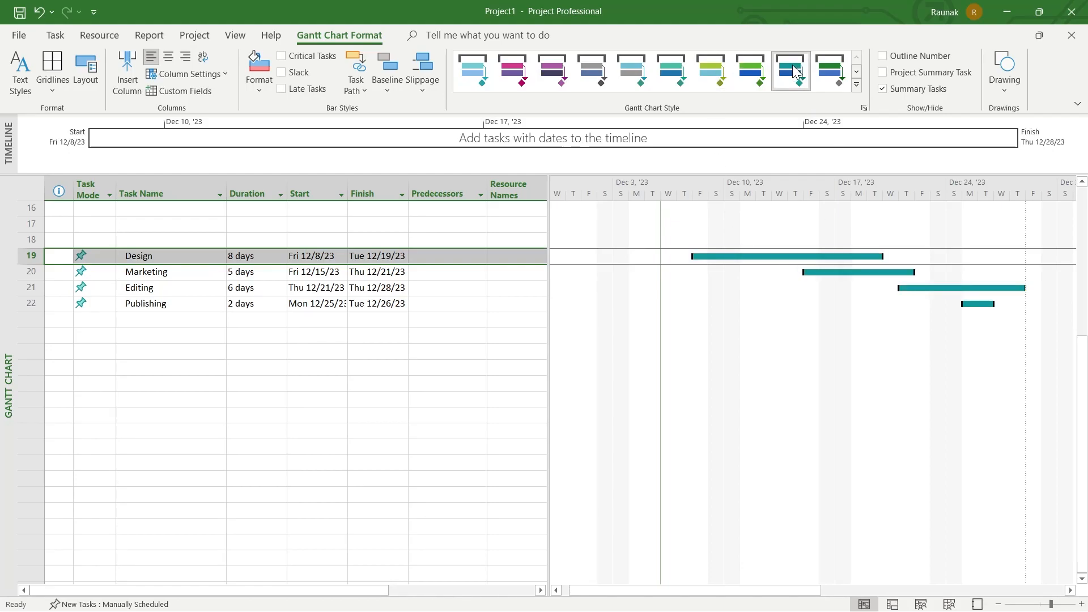
left_click(838, 72)
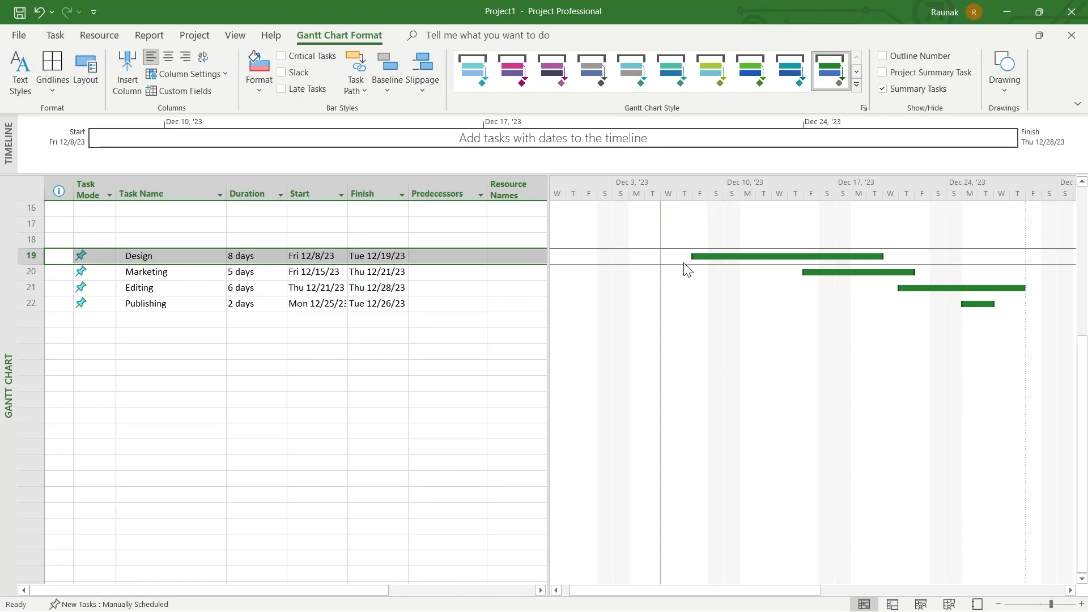
- Shift the Design task's bar on the Gantt chart so the task starts on Sun 12/10/23
left_click_drag(701, 256, 792, 258)
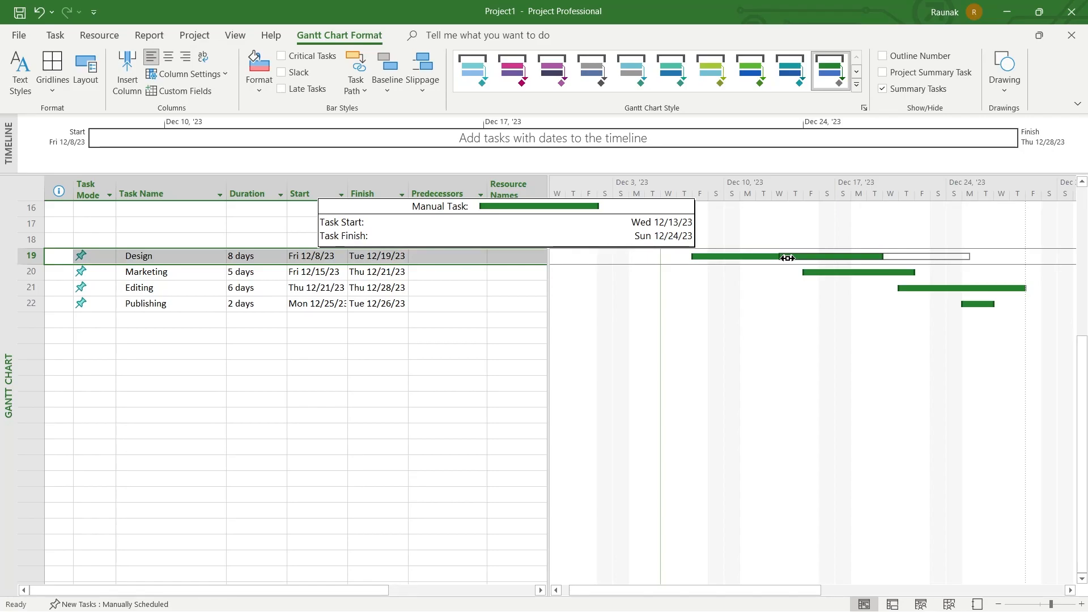
left_click_drag(788, 259, 748, 255)
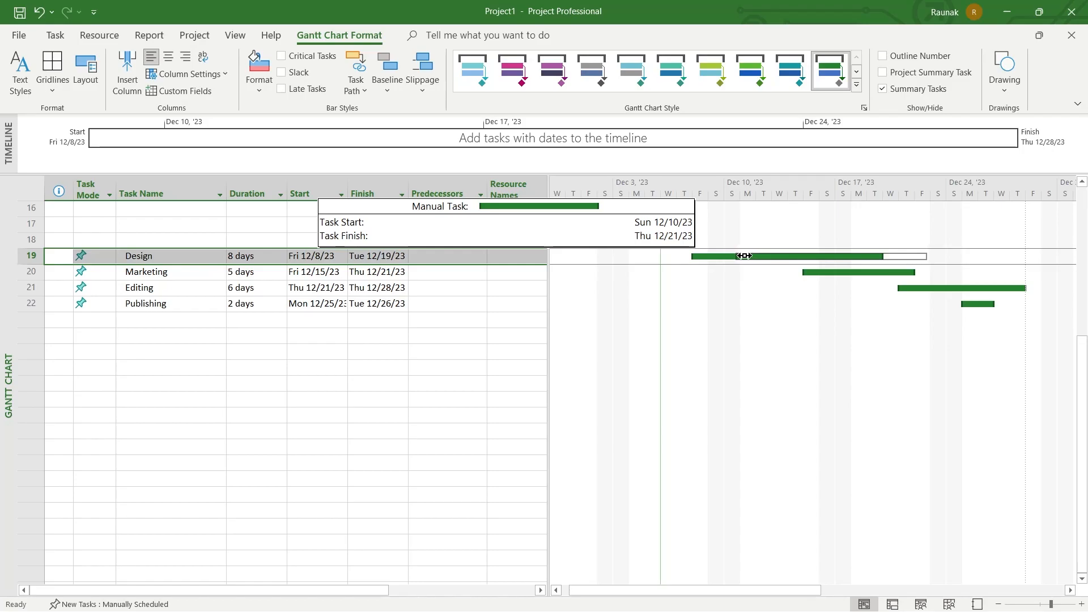
left_click_drag(746, 257, 803, 258)
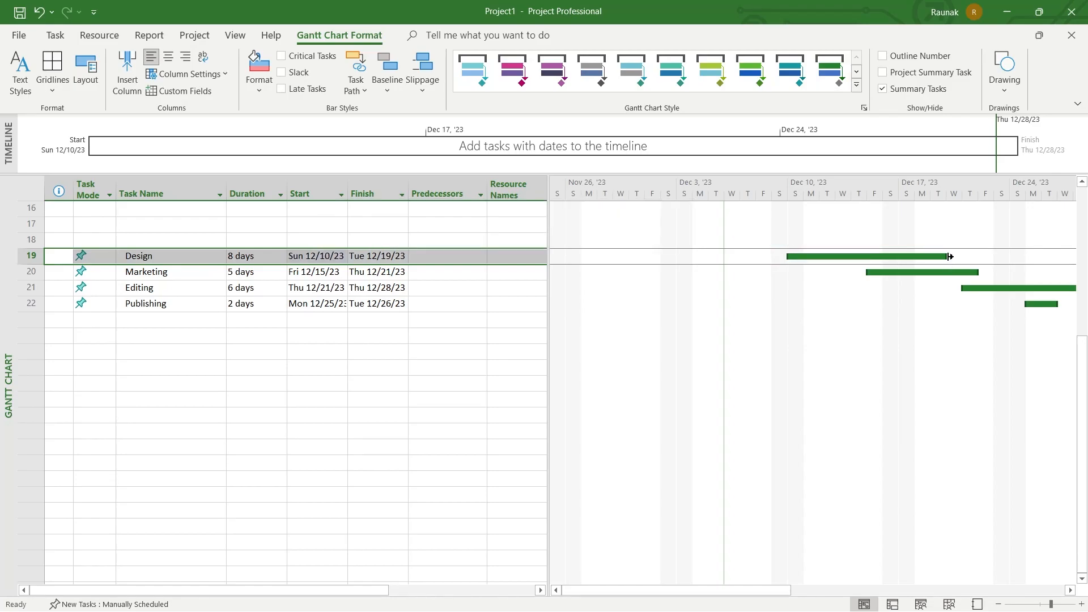
- Resize the Design task's Gantt bar to 11 days and 4 days, settling on a duration of 8 days
left_click_drag(950, 257, 985, 258)
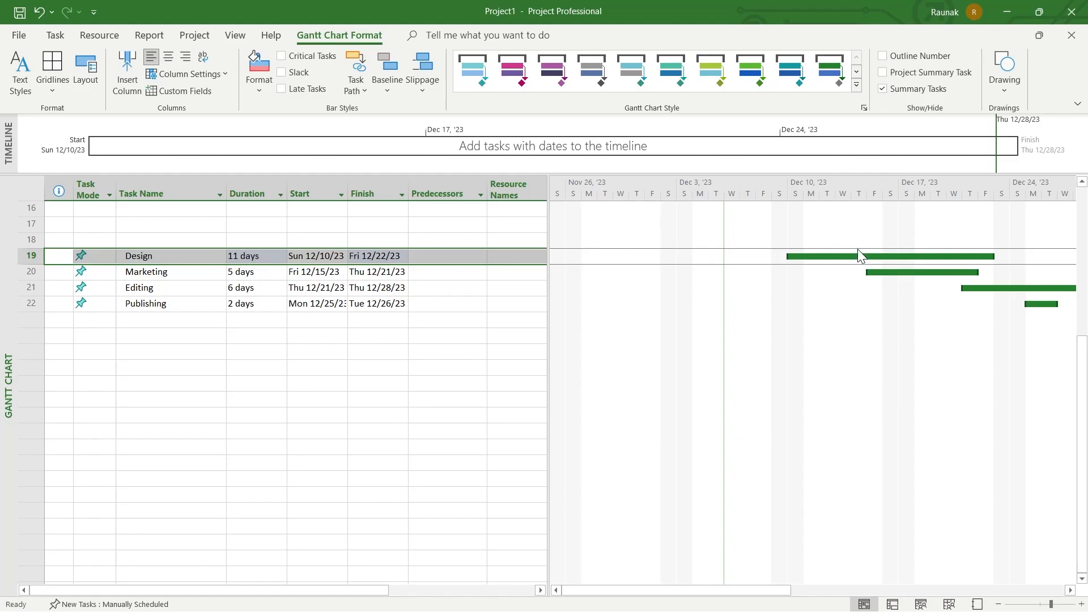
left_click_drag(997, 255, 847, 260)
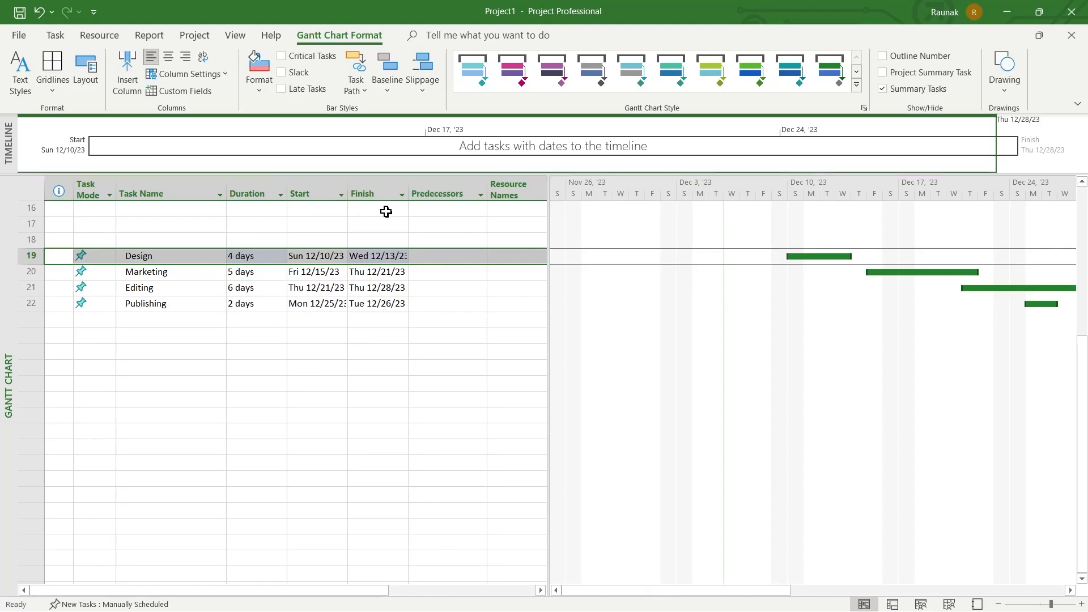
left_click_drag(855, 257, 943, 260)
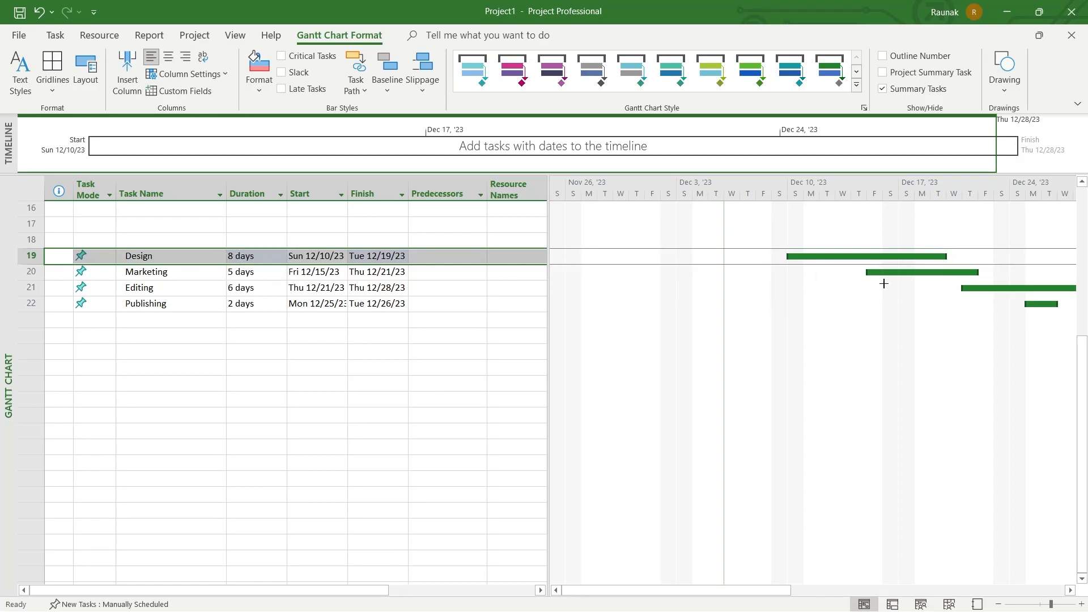
- Reschedule the Publishing task on the Gantt chart to run from Thu 12/7/23 to Thu 12/21/23
left_click(1031, 305)
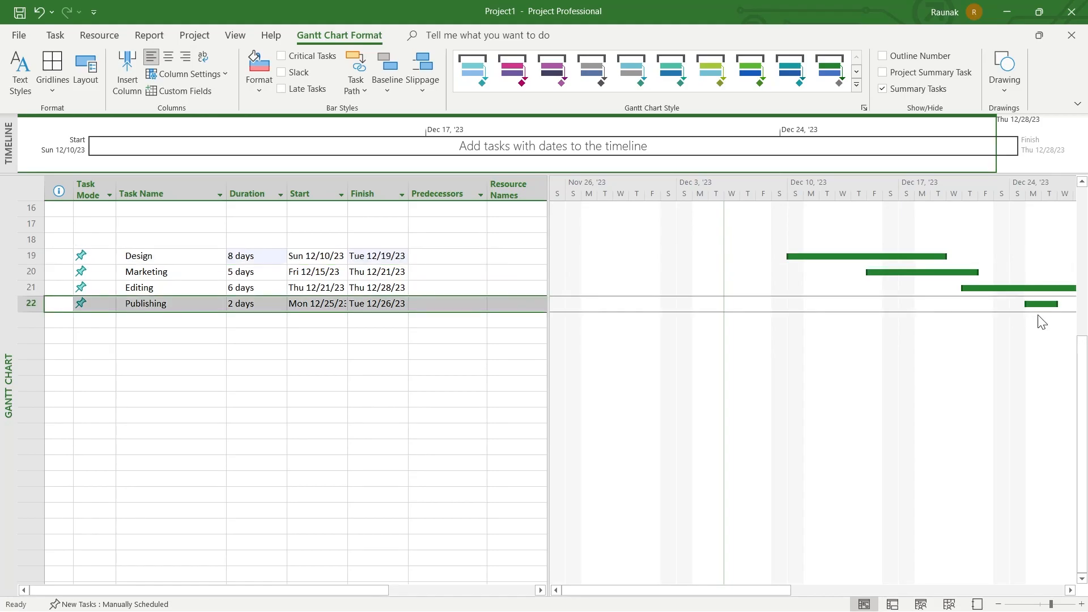
left_click_drag(1024, 307, 969, 305)
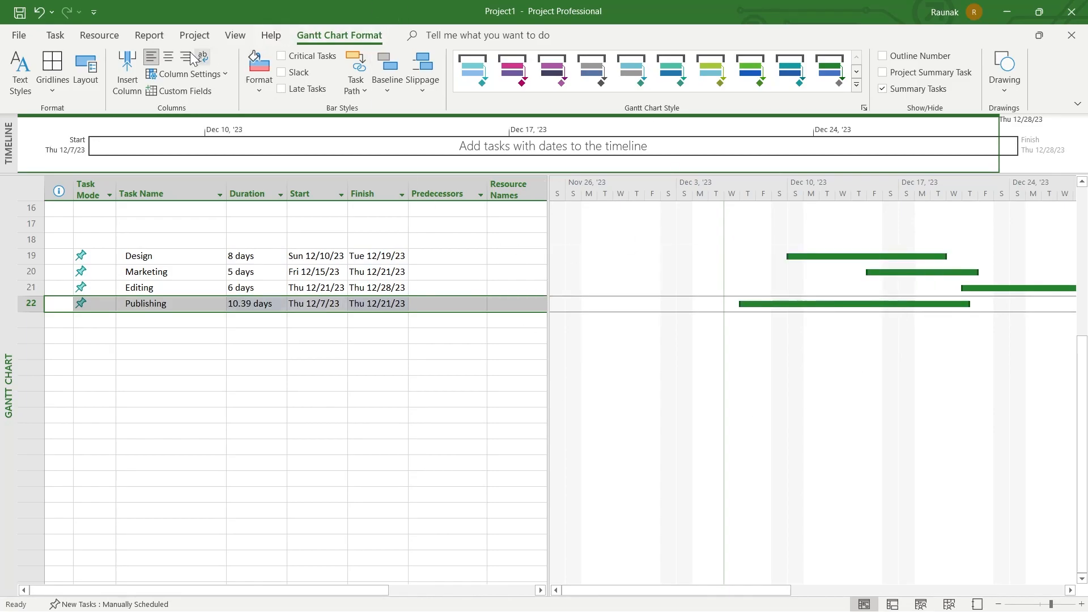
- View the Design task's Task Information dialog and close it without making changes
left_click(60, 37)
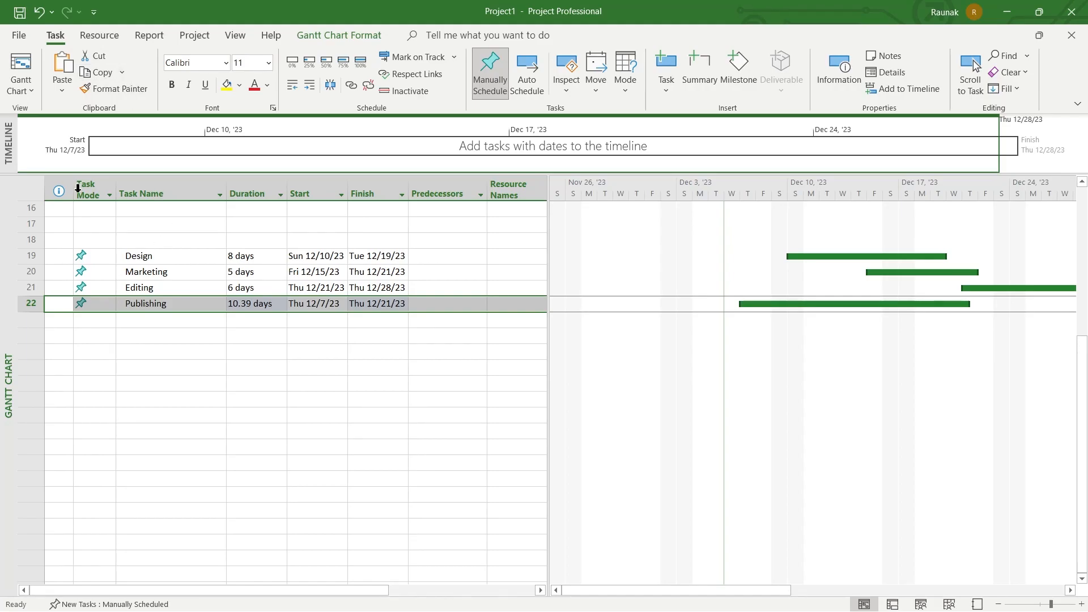
left_click(145, 255)
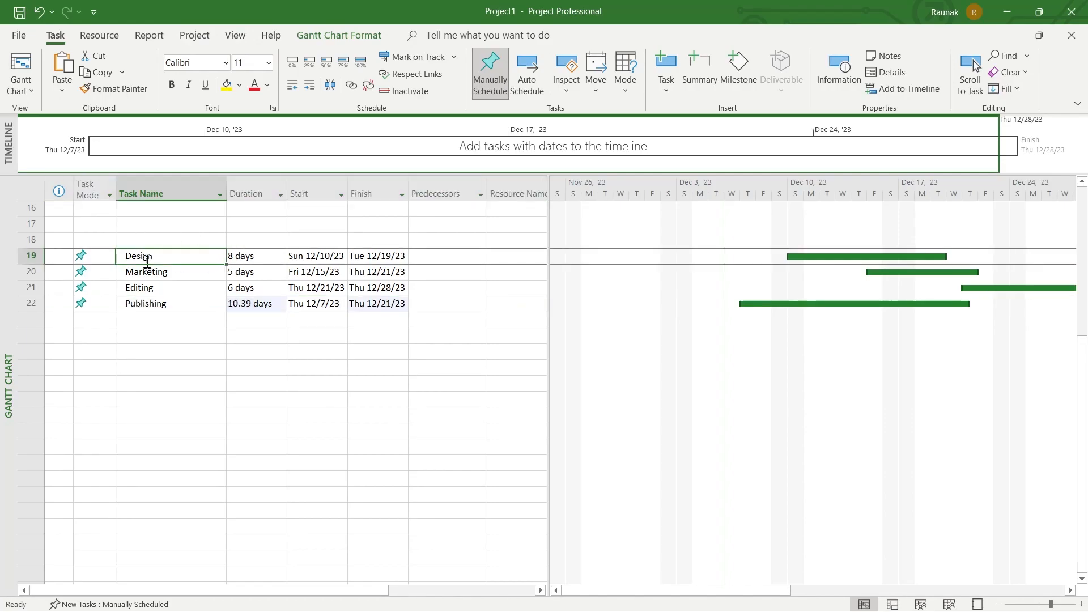
double_click(158, 255)
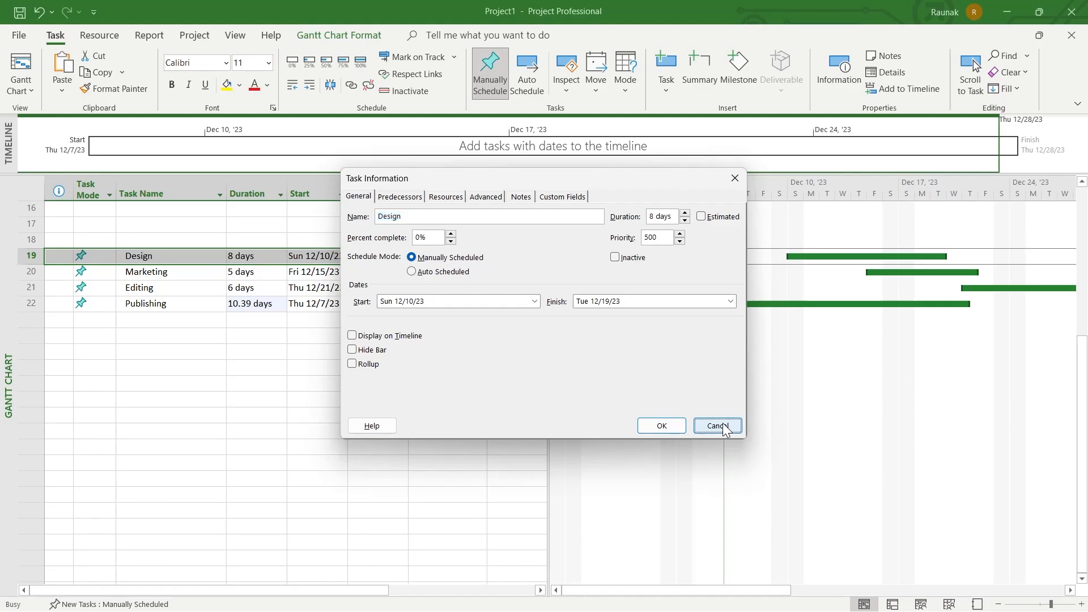
left_click(718, 426)
- Try the Berlin Sans FB font on the whole Task Name column and undo the font change
left_click(170, 193)
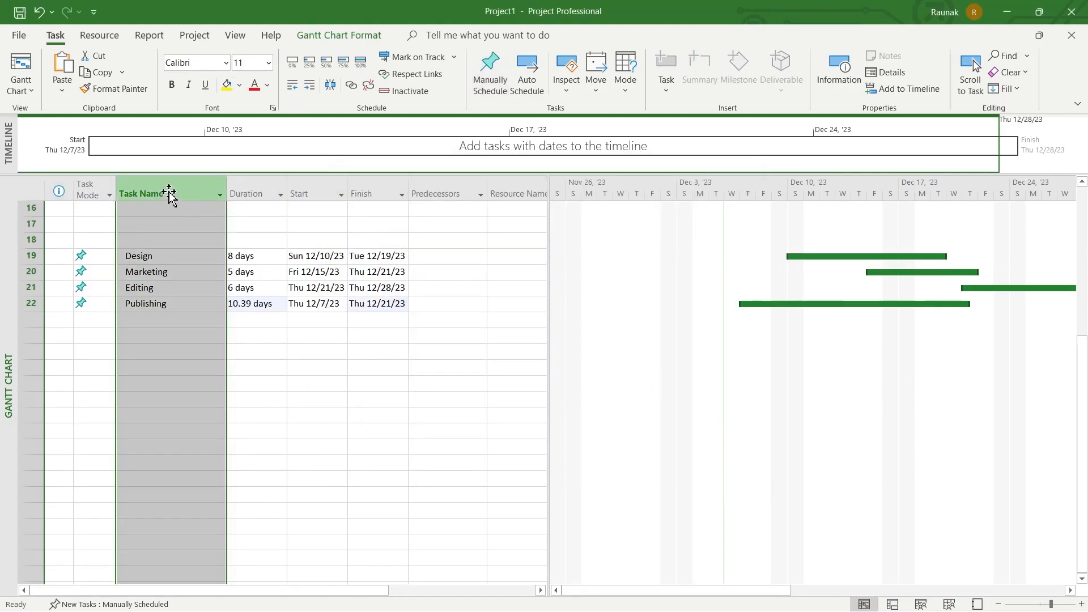
left_click(226, 63)
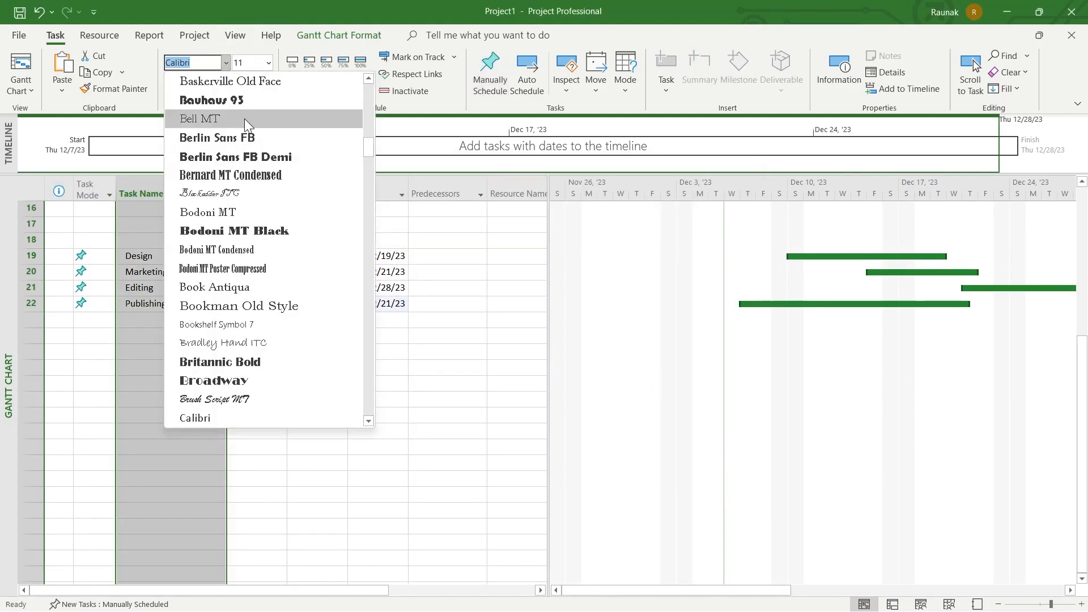
left_click(259, 137)
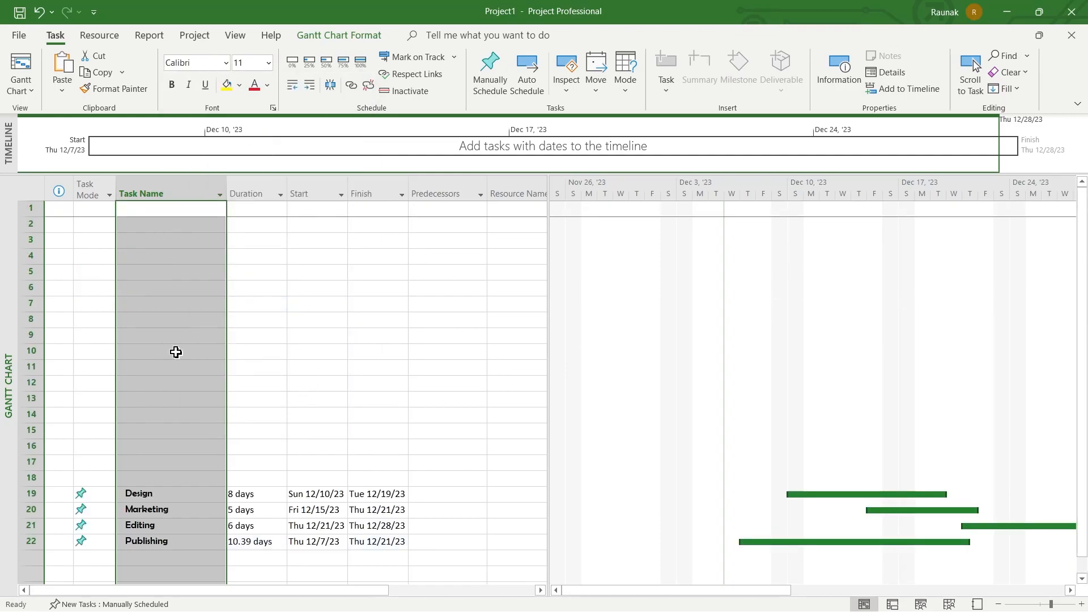
scroll(279, 359, "down", 6)
scroll(176, 263, "up", 2)
scroll(176, 263, "up", 4)
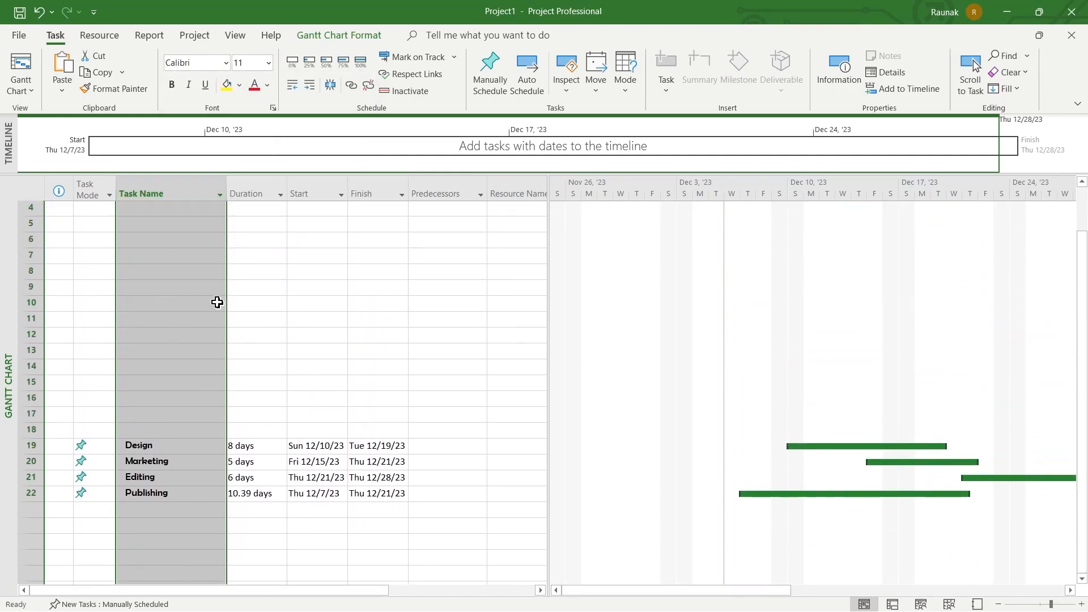
scroll(216, 304, "down", 4)
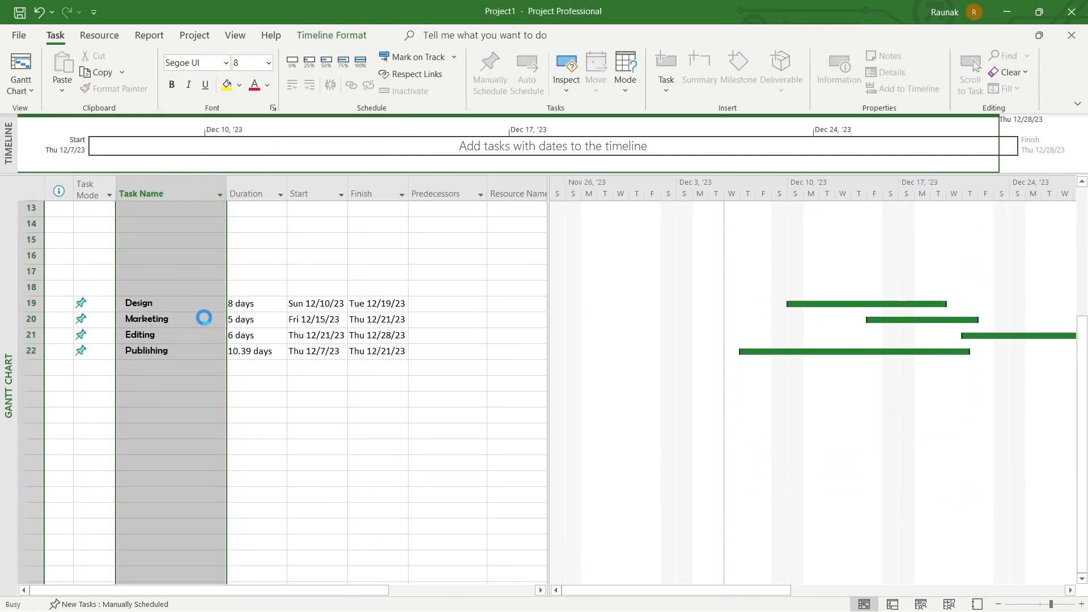
key("ctrl+z")
scroll(194, 262, "up", 4)
scroll(161, 224, "up", 1)
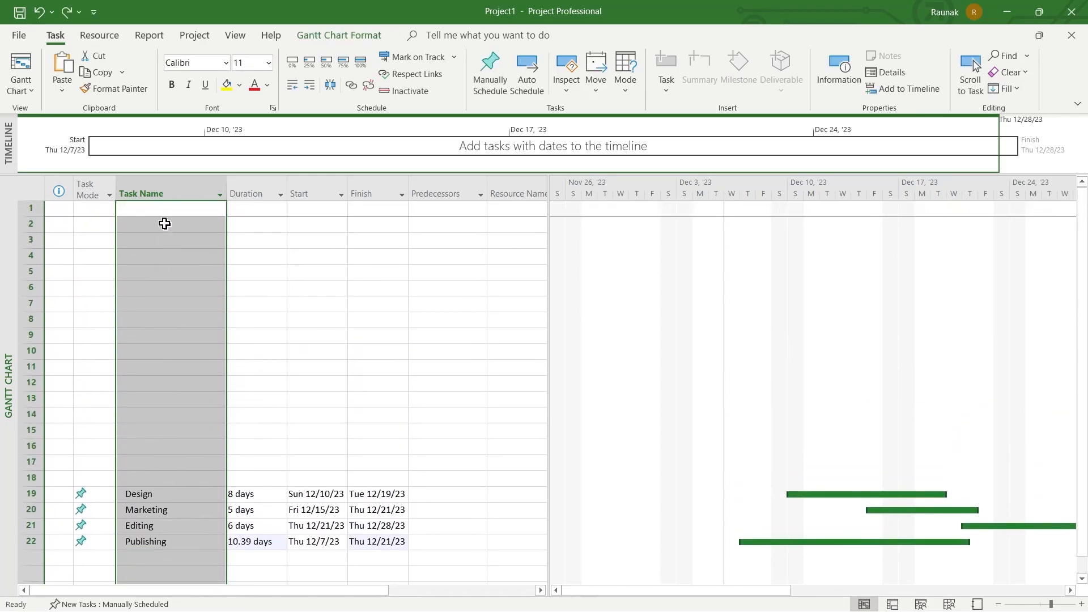
scroll(161, 226, "down", 4)
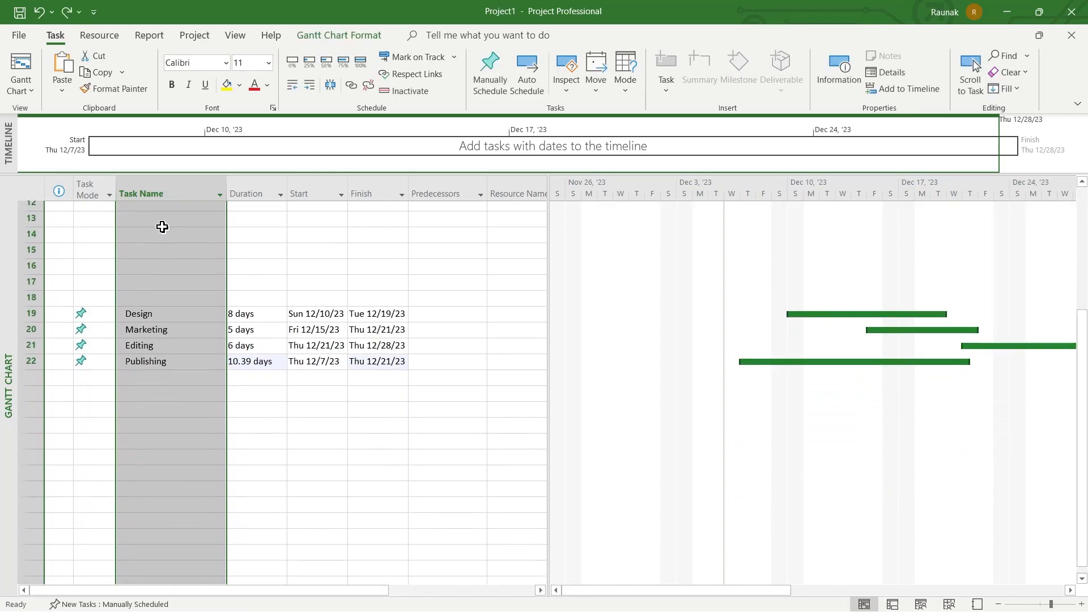
- Increase the font size of the whole Task Name column and clear the column selection
left_click(267, 63)
left_click(245, 200)
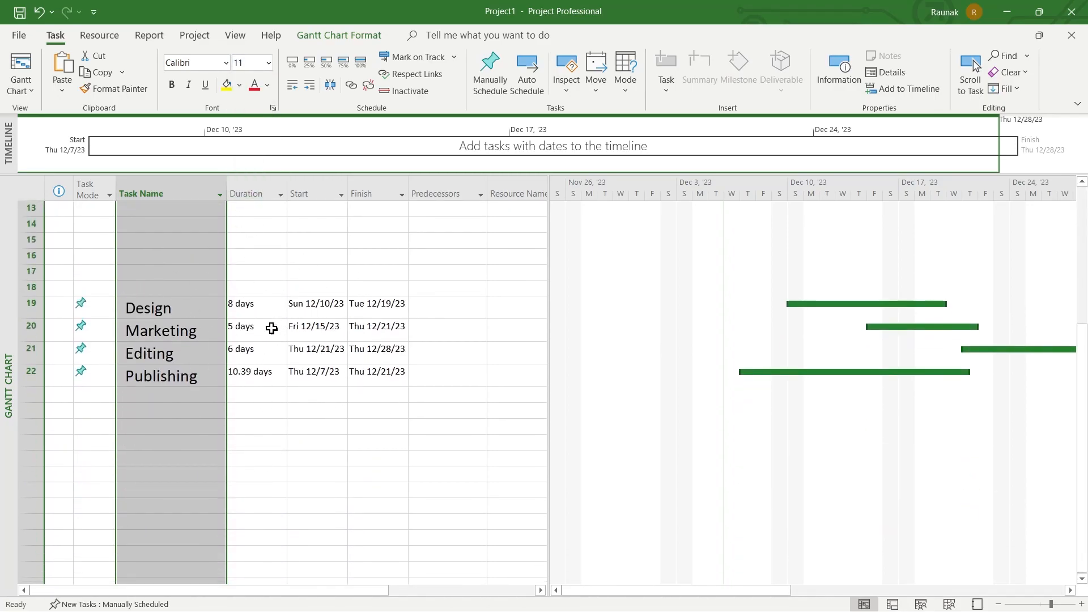
left_click_drag(254, 282, 414, 355)
left_click(376, 371)
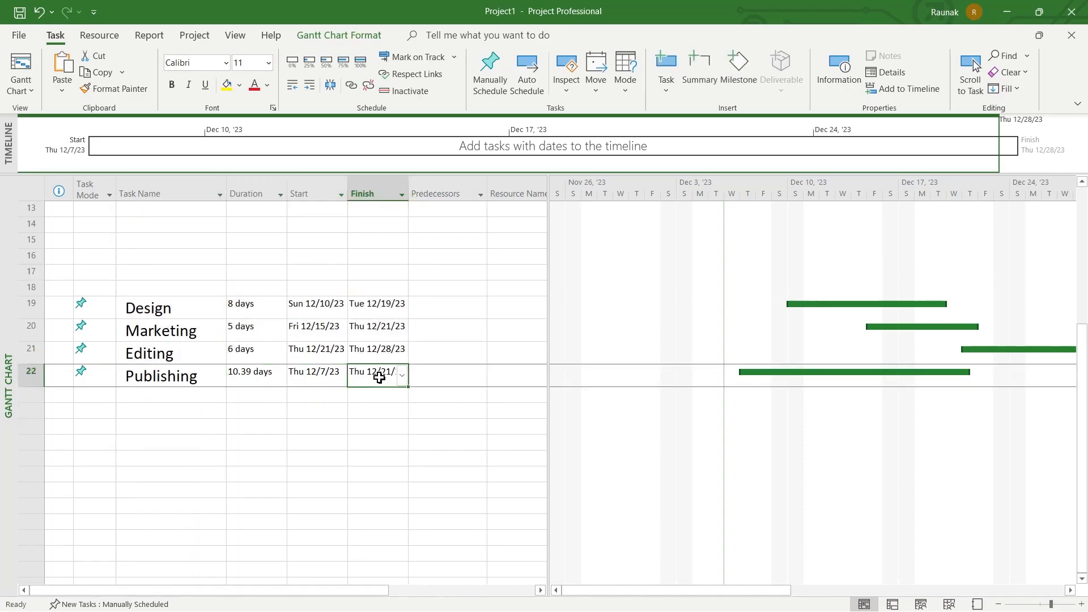
- Change the Design task's mode to Auto Scheduled
left_click(501, 75)
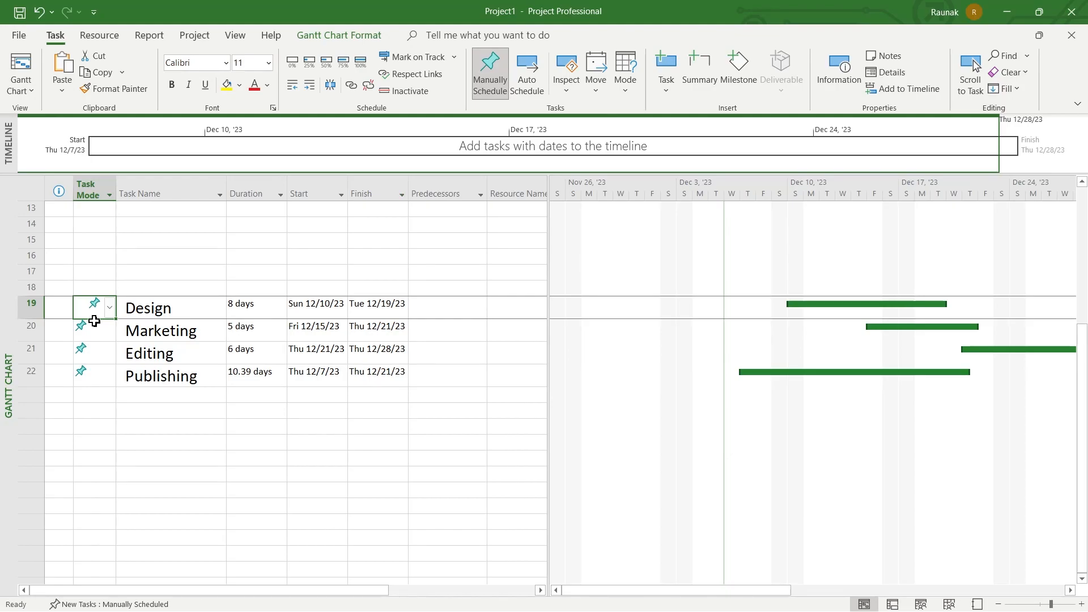
left_click(112, 310)
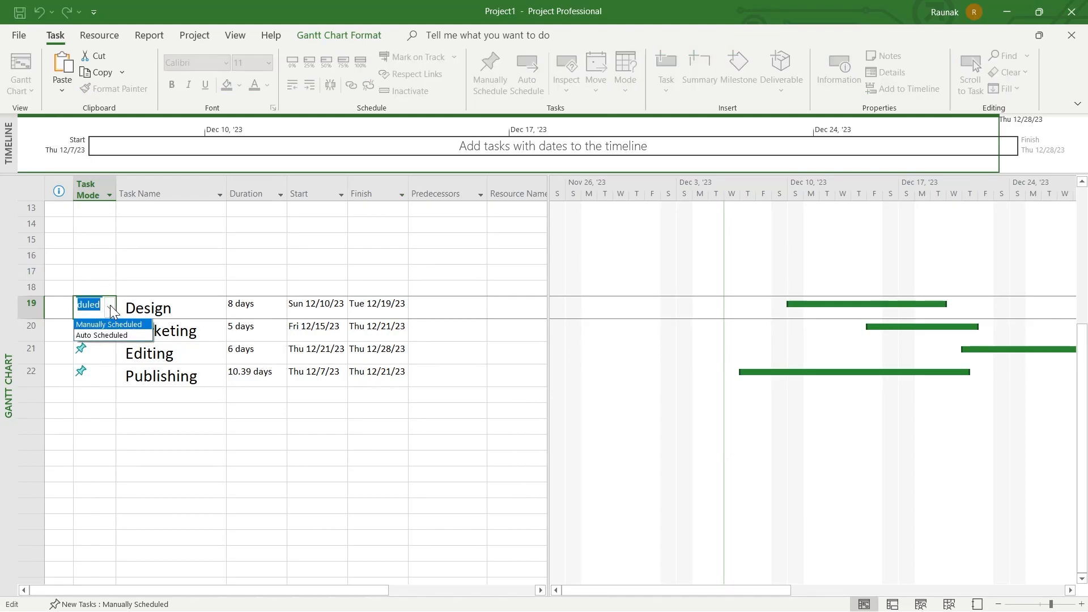
left_click(106, 336)
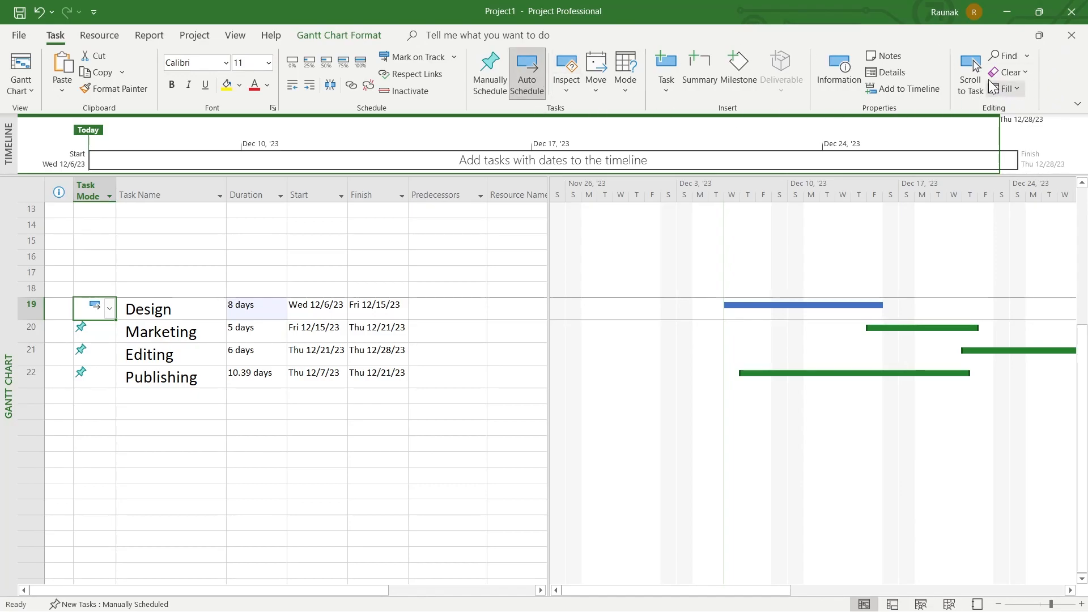
- Examine the available resource, report, project, view, help and Gantt chart formatting commands, including the new report types and task usage views
left_click(96, 35)
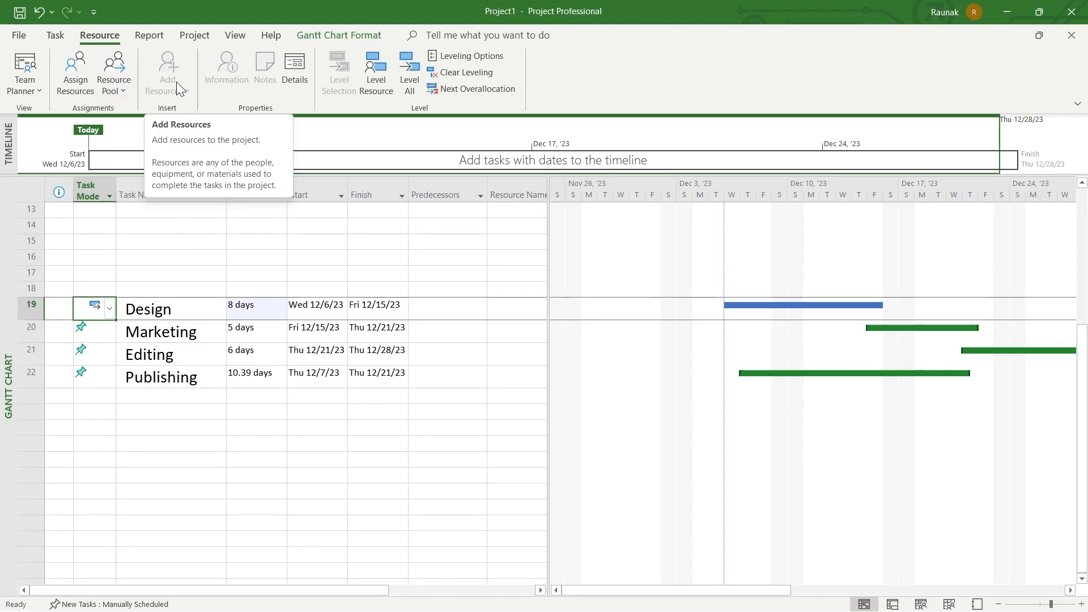
left_click(156, 38)
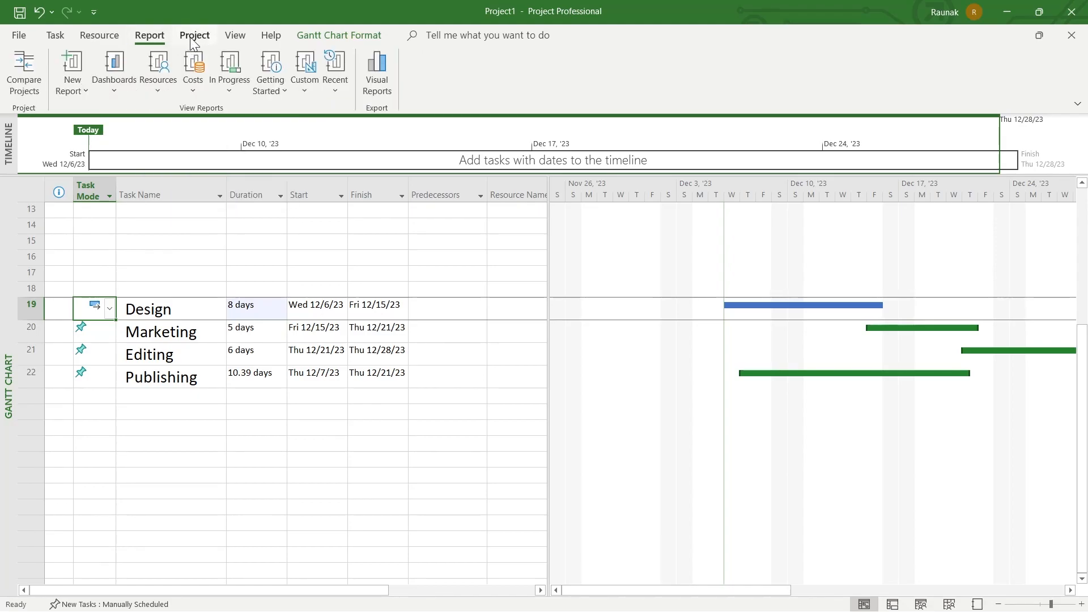
left_click(77, 94)
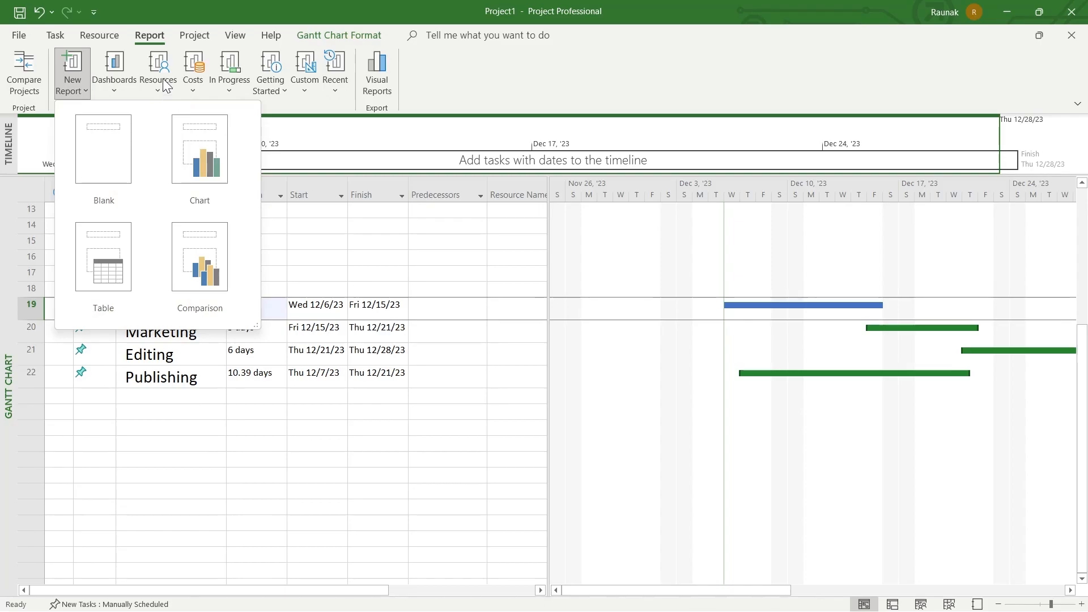
left_click(192, 39)
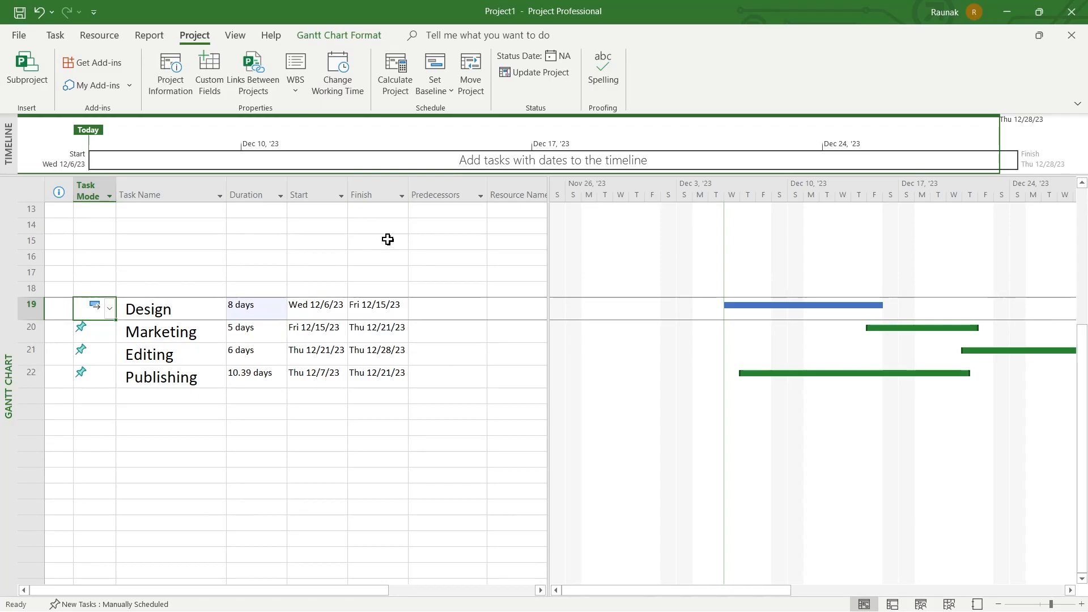
left_click(235, 35)
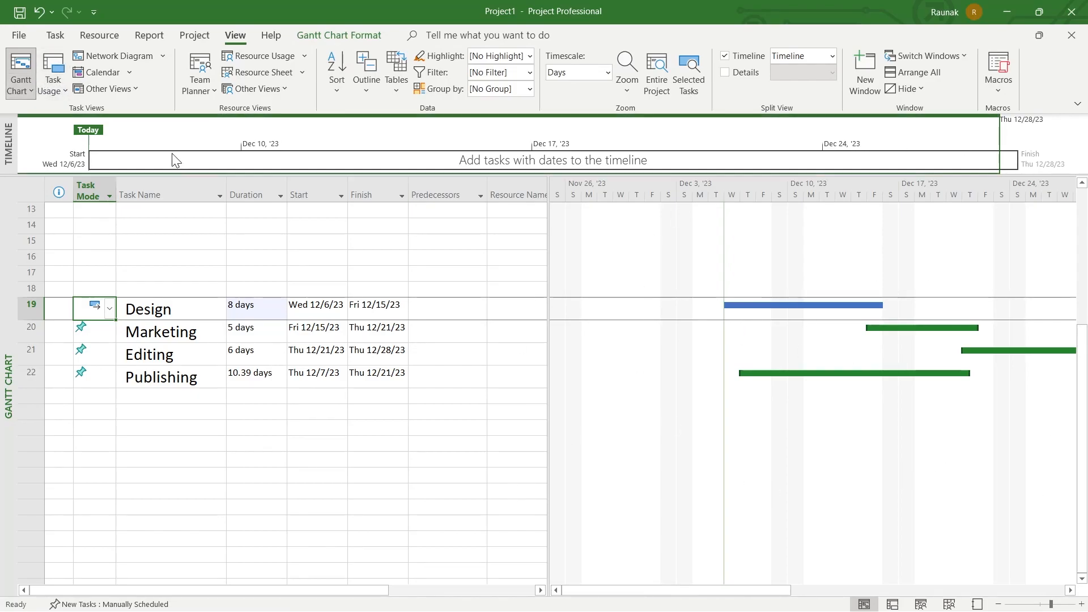
left_click(66, 90)
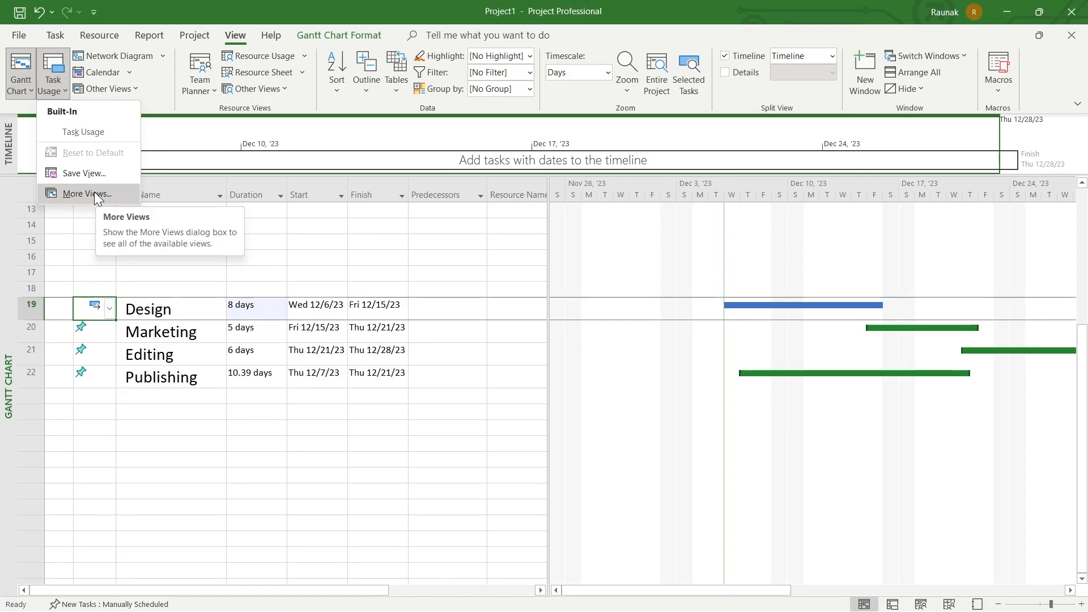
left_click(276, 33)
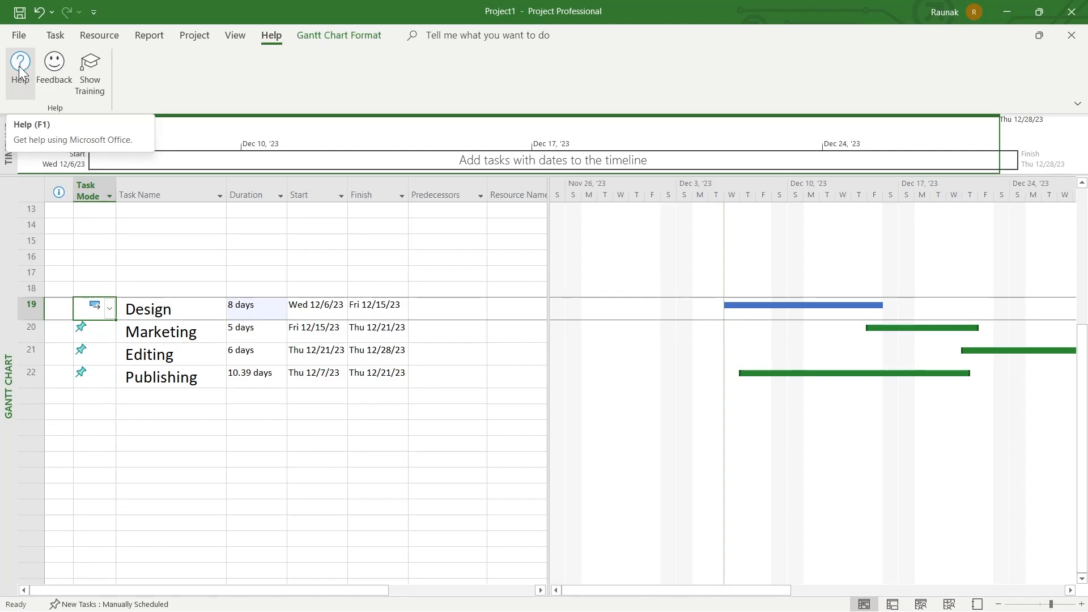
left_click(353, 37)
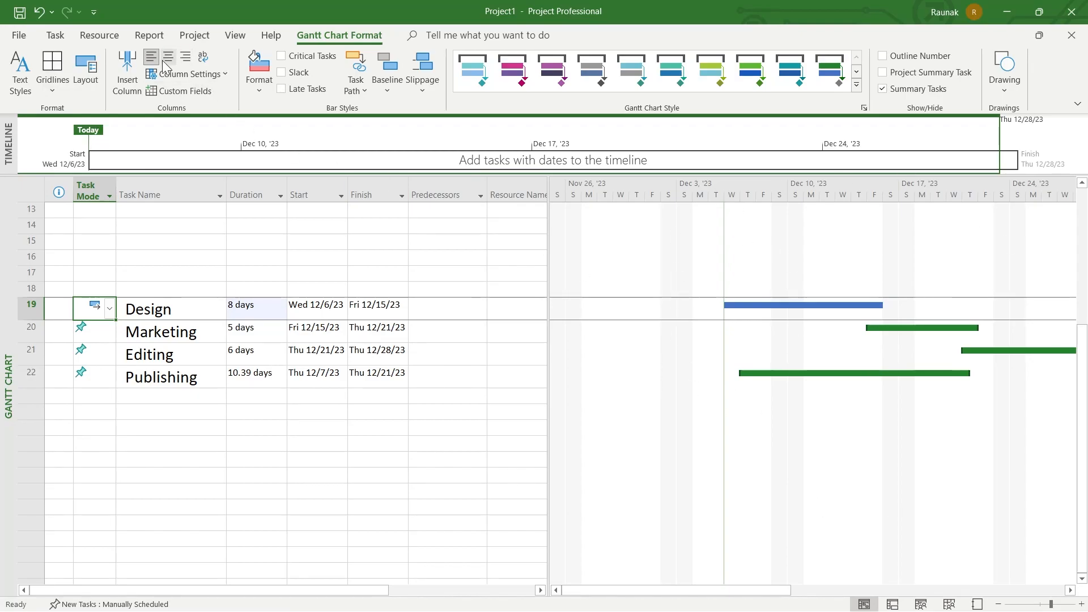
- Review the Gantt chart's gridline settings and undo the Design task's change to automatic scheduling
left_click(52, 70)
left_click(80, 108)
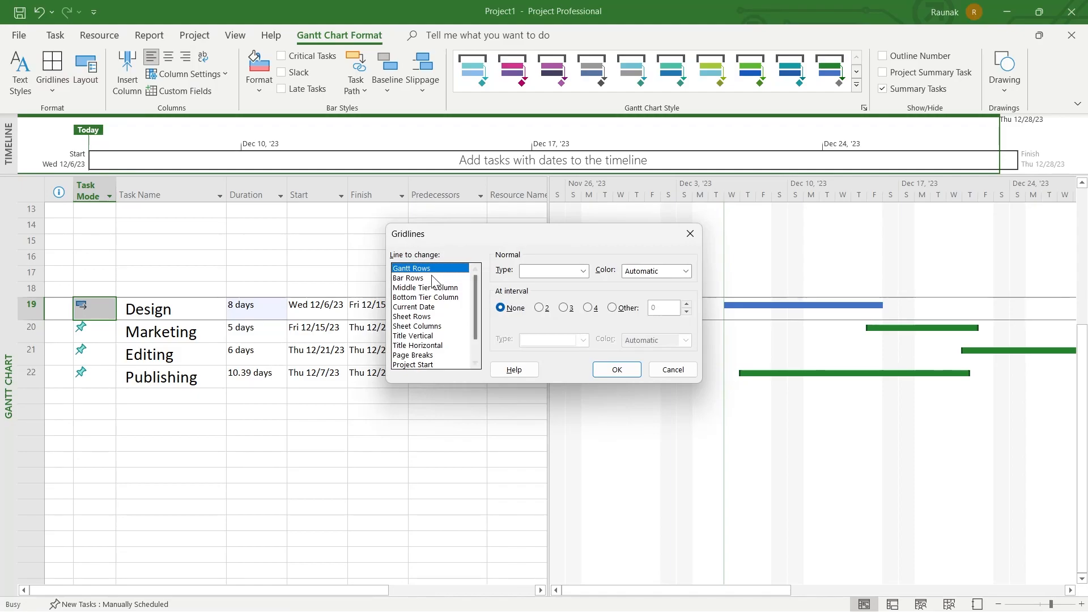
left_click(617, 370)
left_click(267, 86)
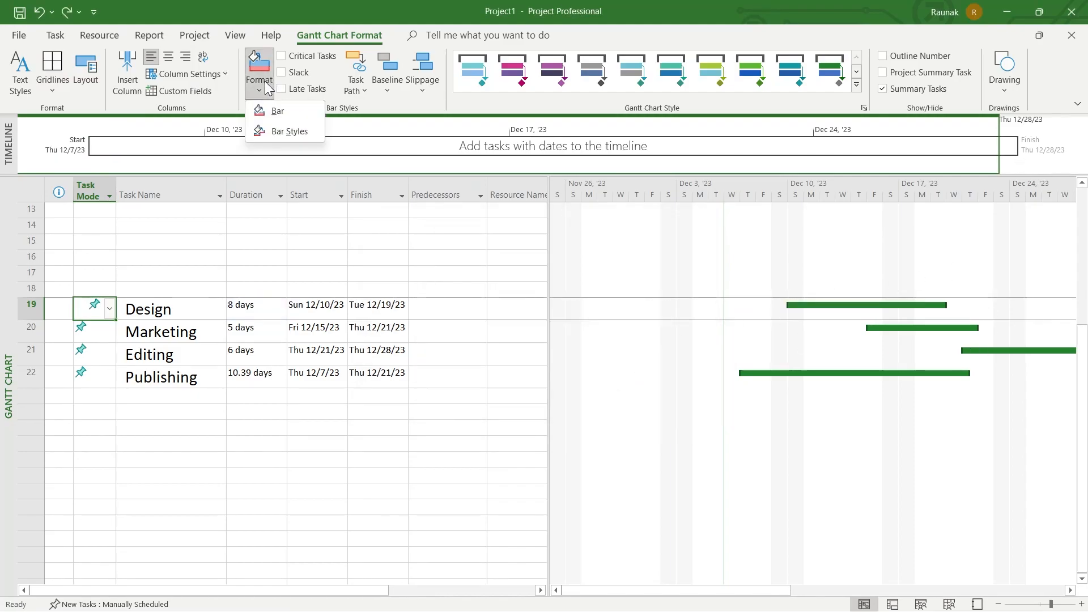
left_click(910, 261)
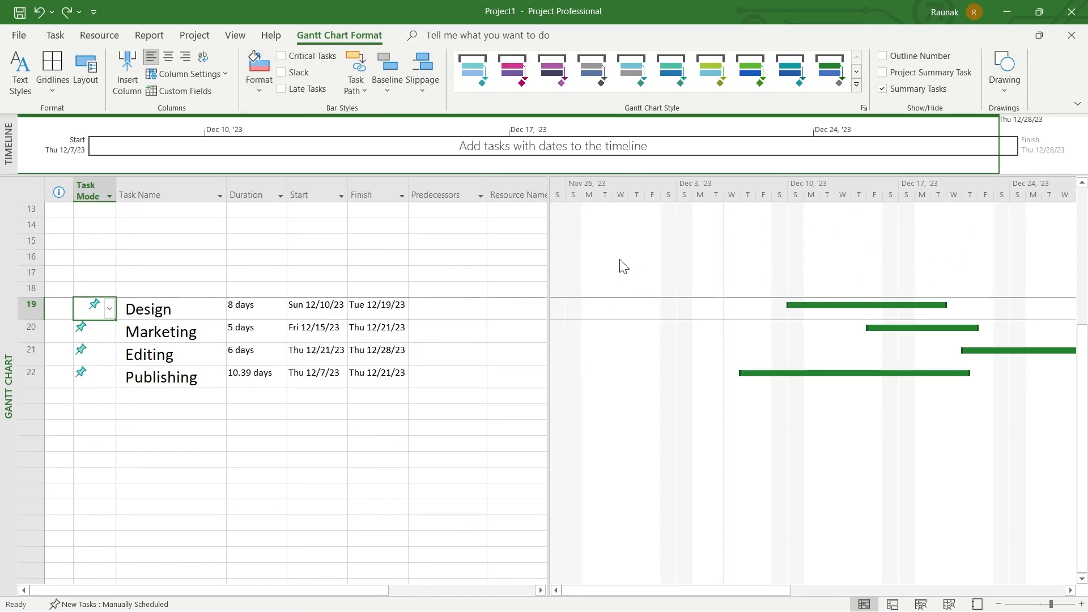
left_click(19, 36)
left_click(19, 34)
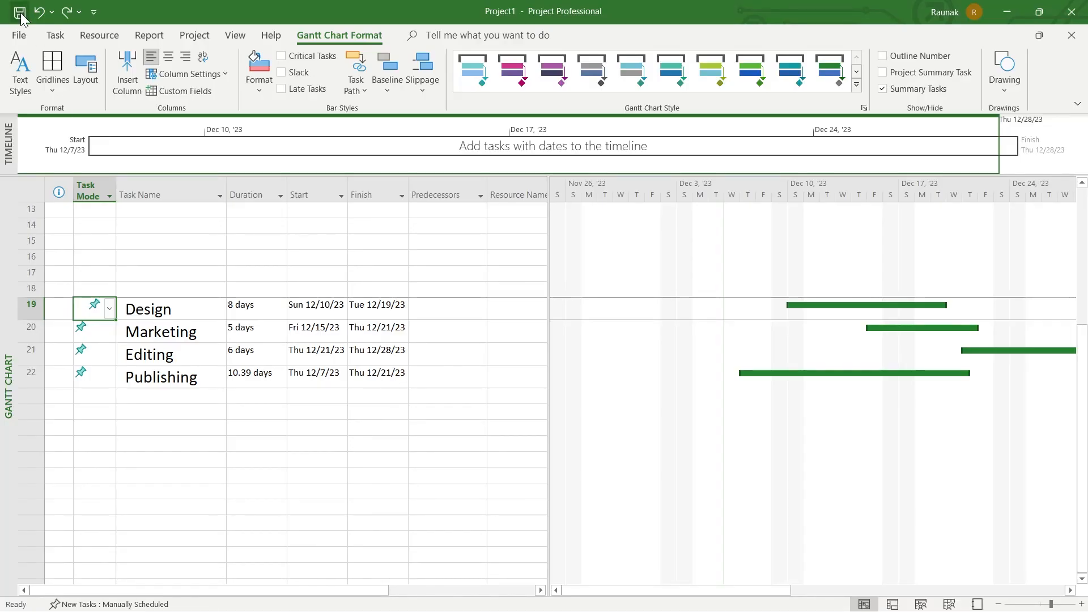
- Print the entire project with Microsoft Print to PDF, saving the output on the Desktop as gnat
left_click(20, 13)
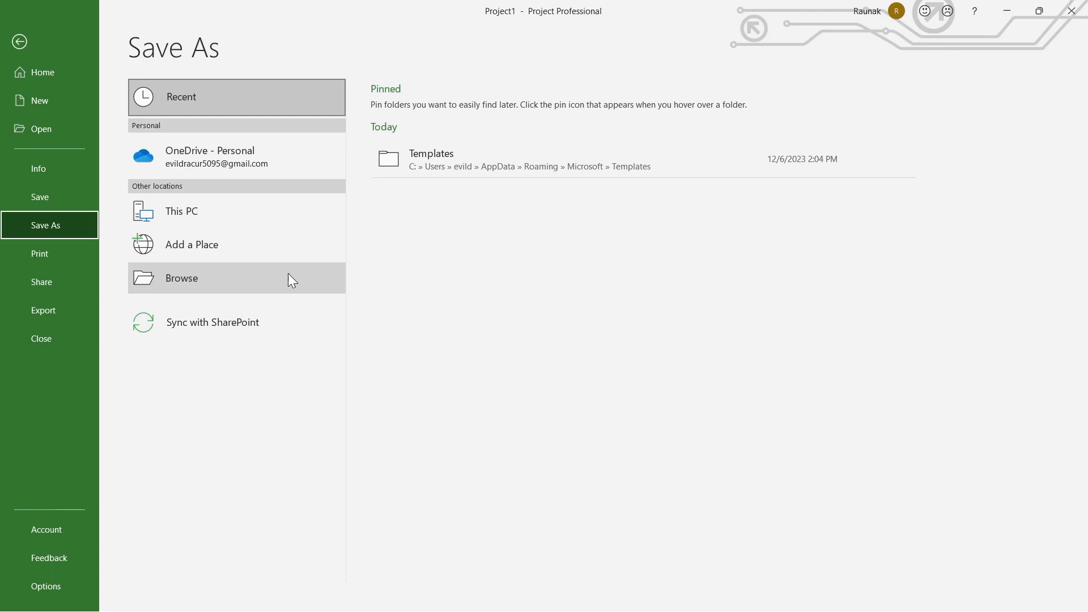
left_click(31, 253)
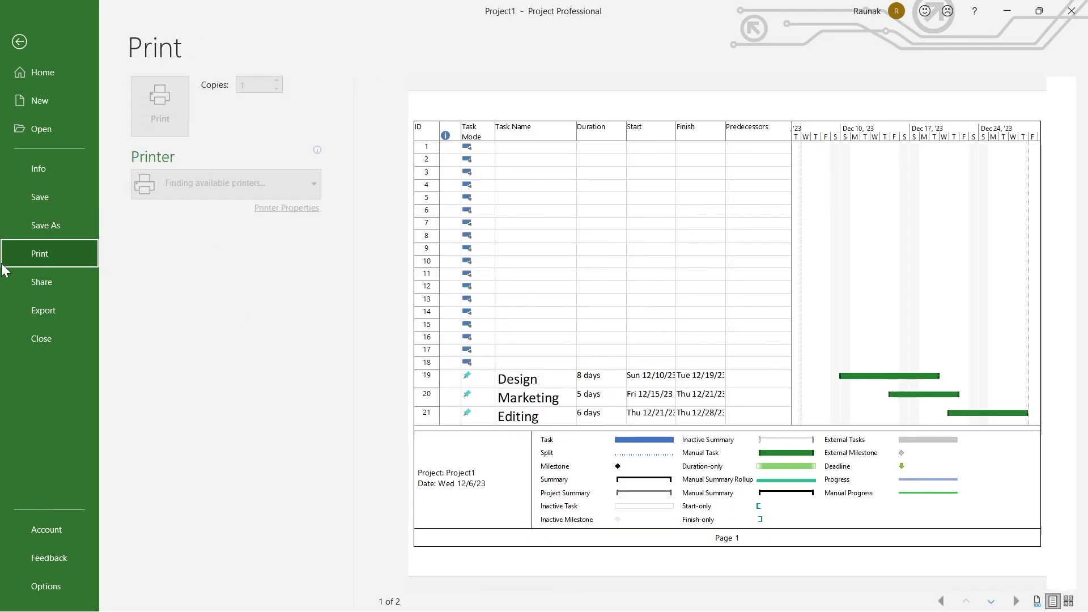
left_click(174, 114)
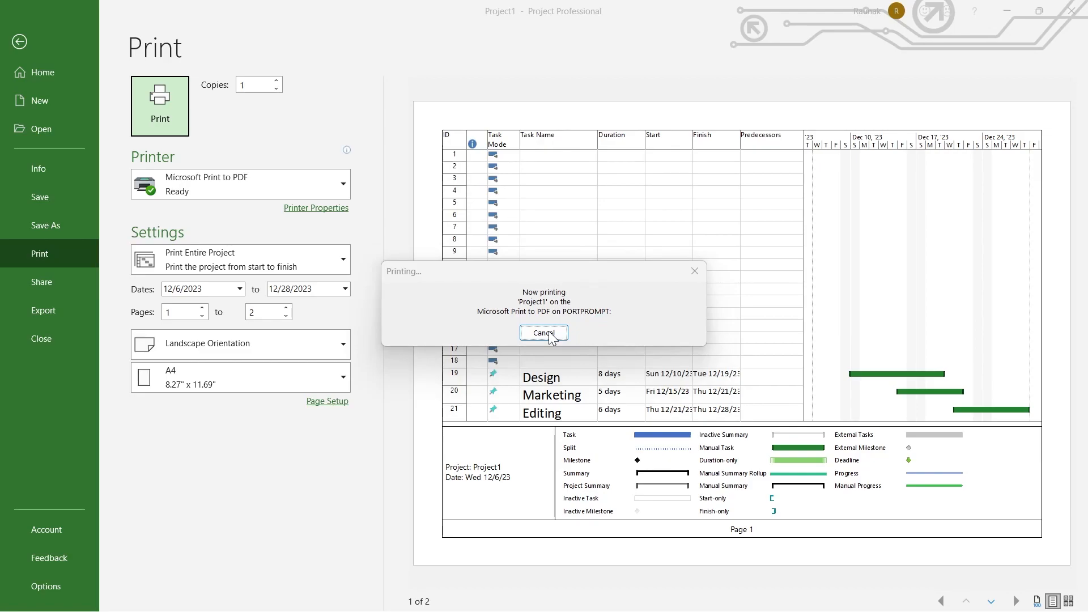
scroll(430, 385, "down", 3)
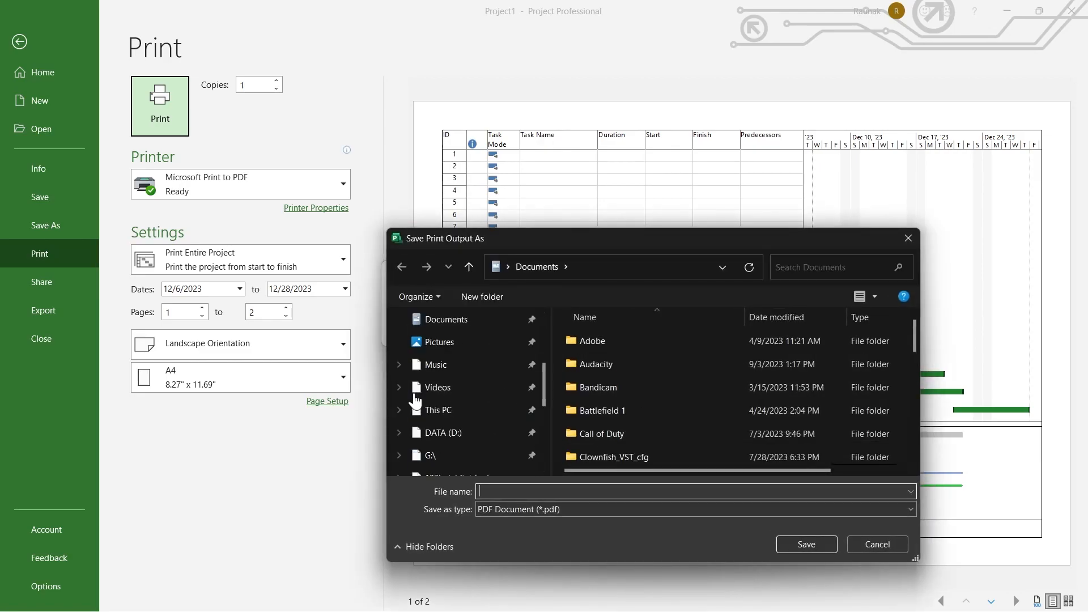
scroll(465, 380, "up", 3)
left_click(471, 417)
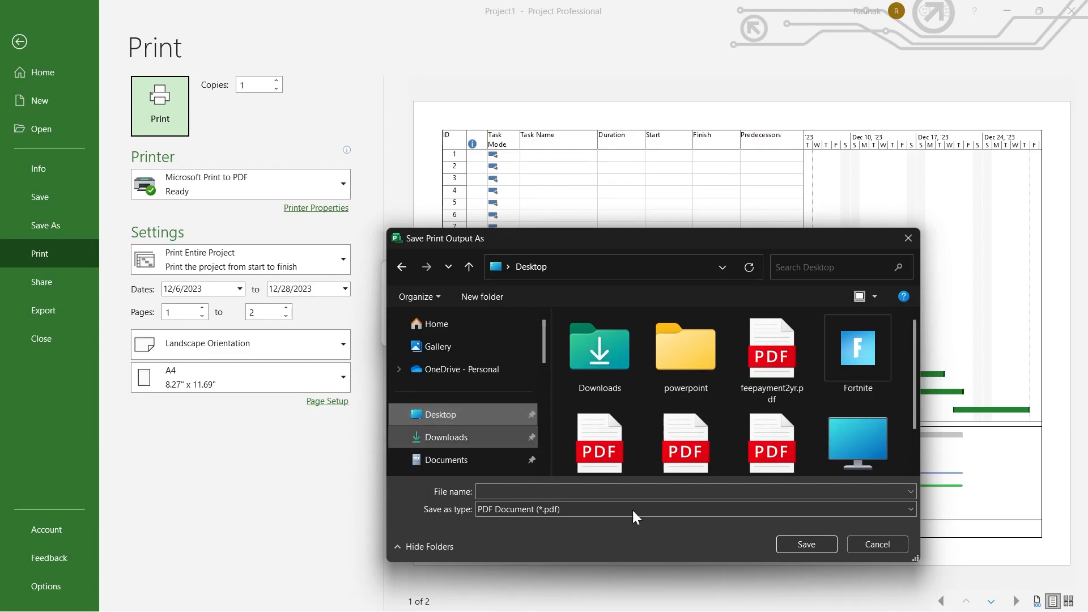
left_click(604, 491)
type("g")
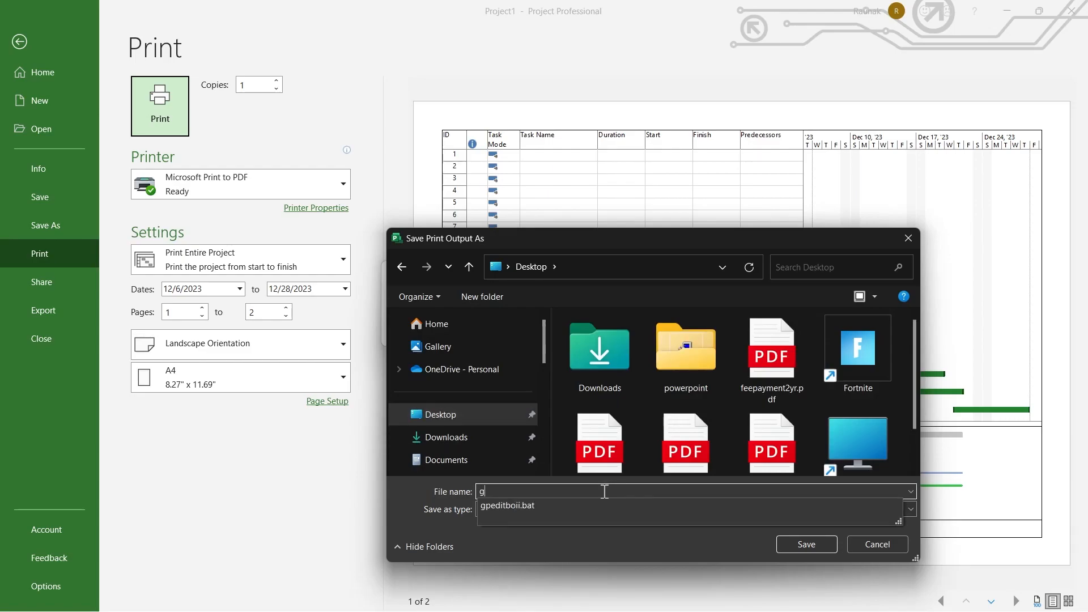
type("nat")
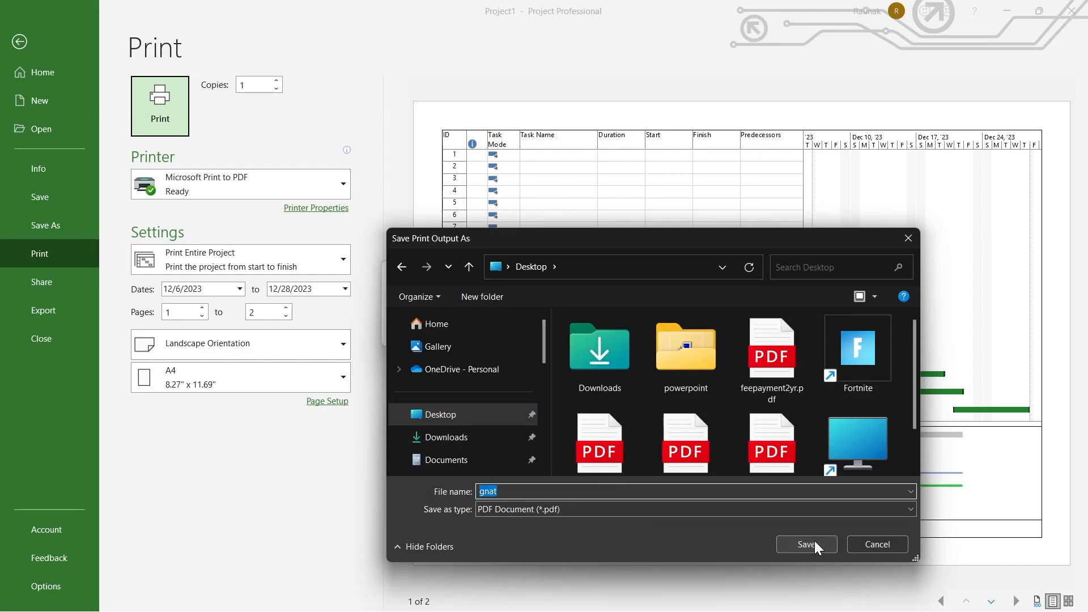
left_click(807, 544)
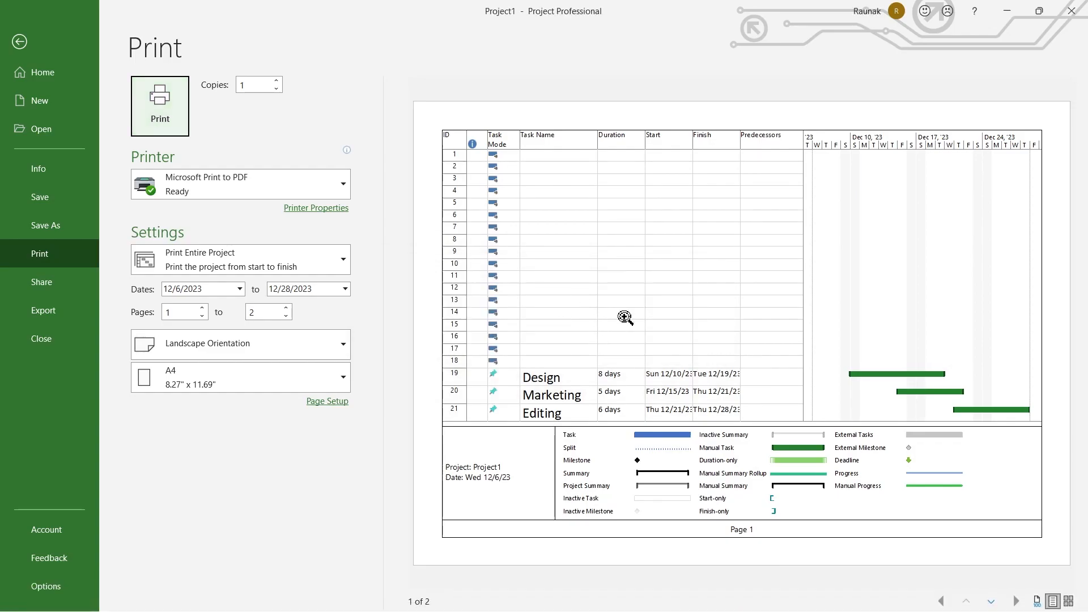
- Refresh the desktop, open gnat.pdf to review the printed task table and Gantt chart on both pages, and close it
key("super+d")
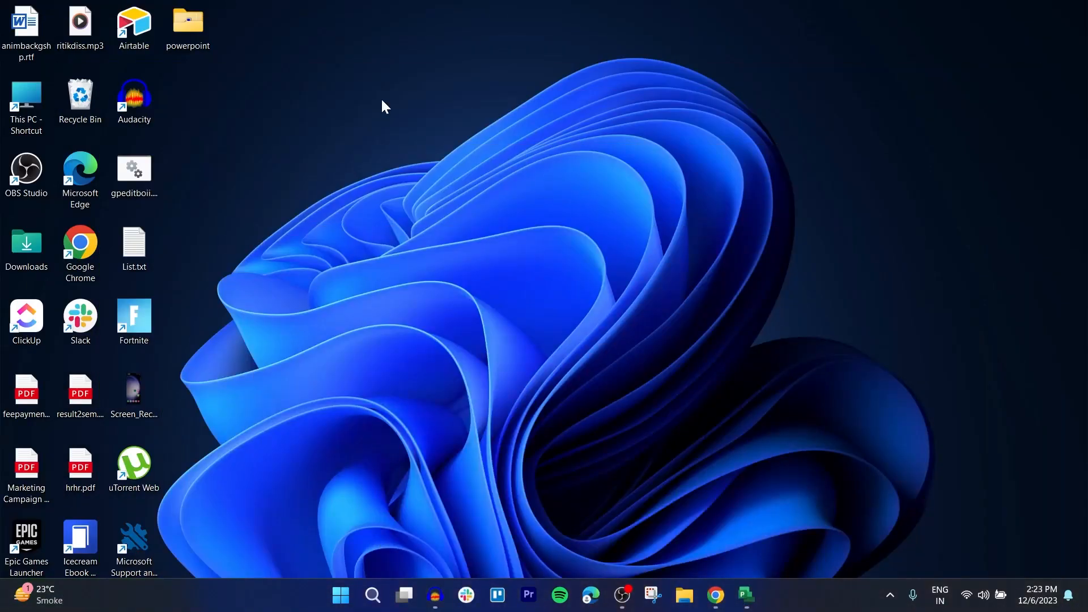
right_click(381, 99)
left_click(445, 164)
double_click(196, 94)
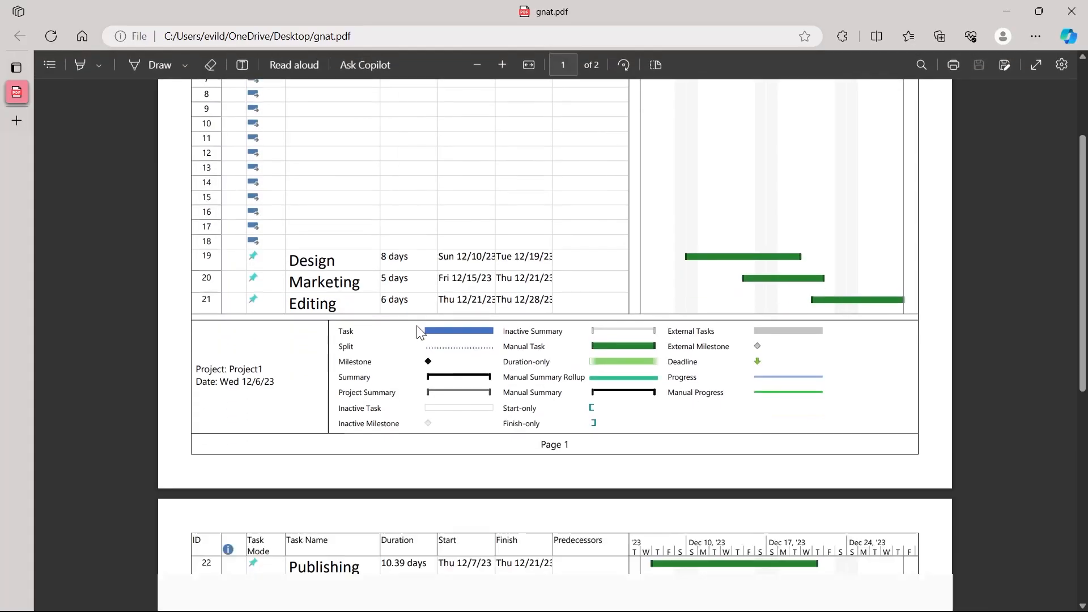
scroll(526, 301, "up", 3)
scroll(510, 301, "down", 3)
scroll(489, 287, "up", 3)
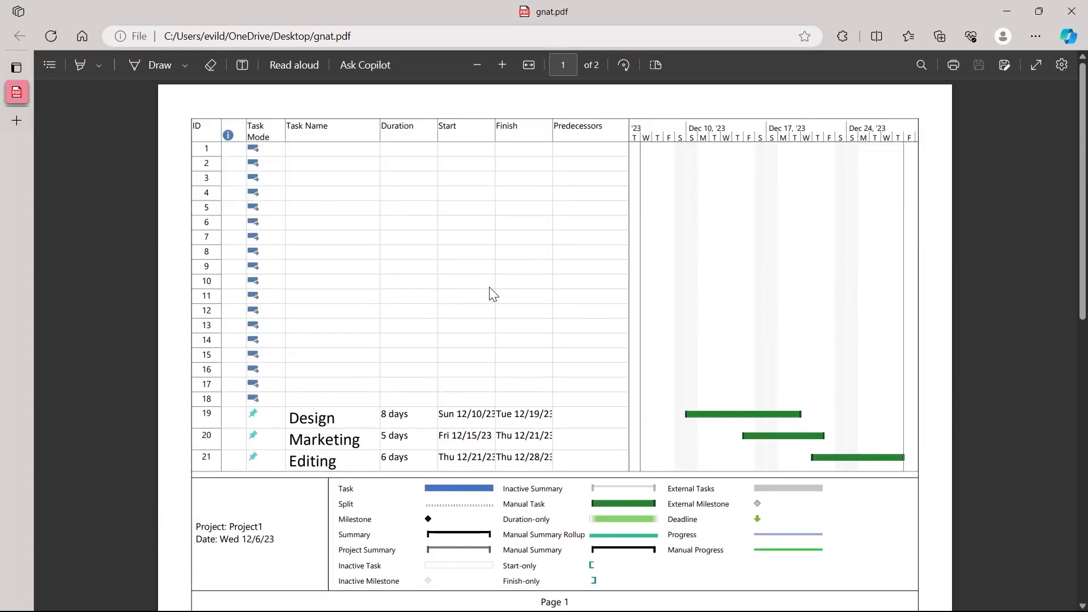
scroll(491, 291, "down", 8)
scroll(442, 249, "up", 8)
middle_click(403, 226)
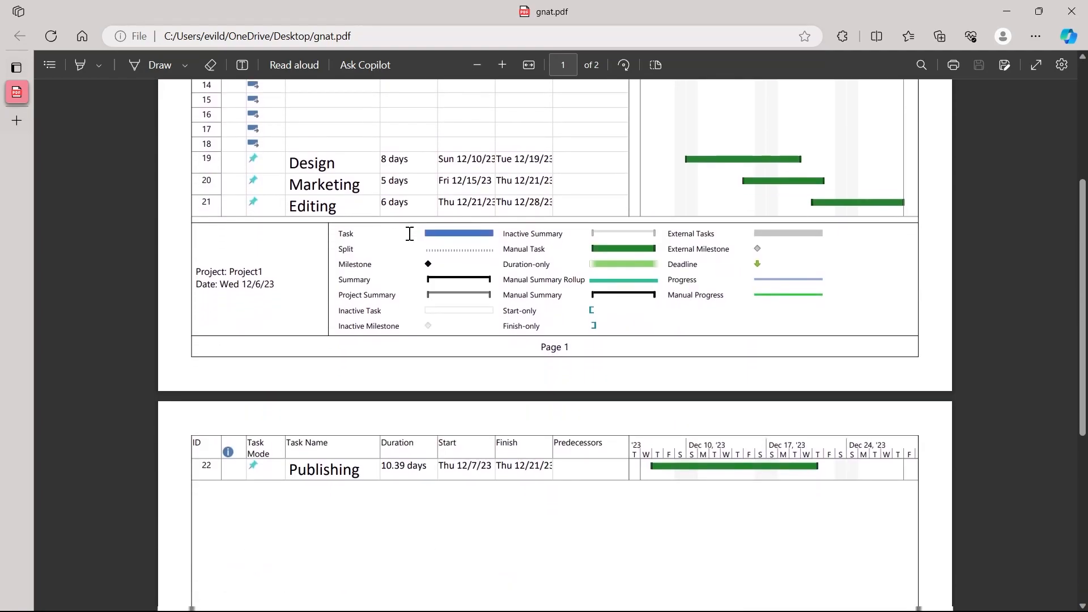
left_click(1071, 11)
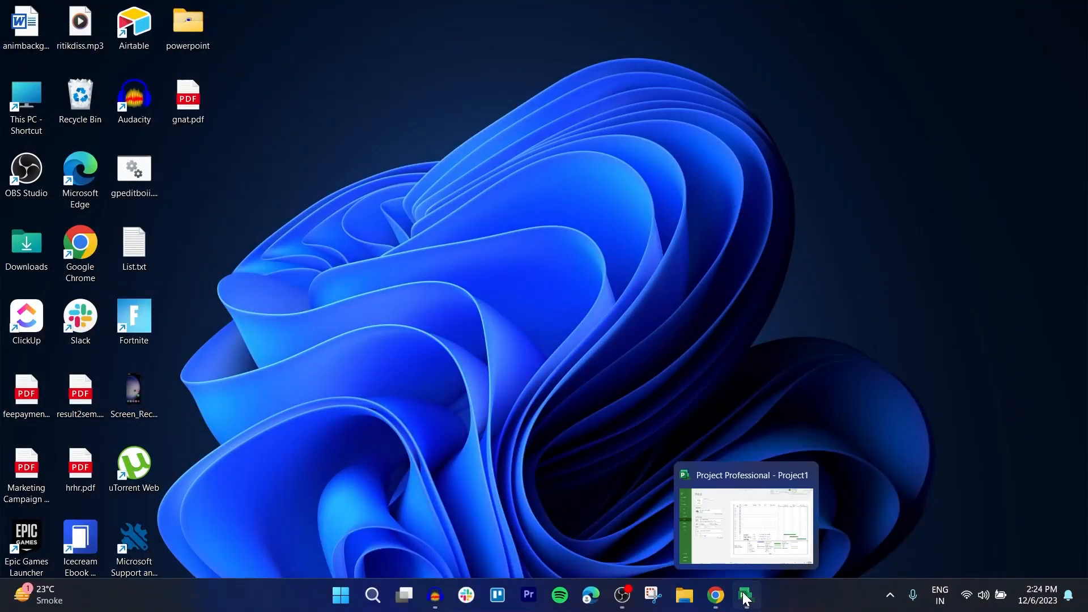
- Switch back to Microsoft Project, save the project on the Desktop as Project1.mpp and close the program
left_click(745, 597)
left_click(55, 225)
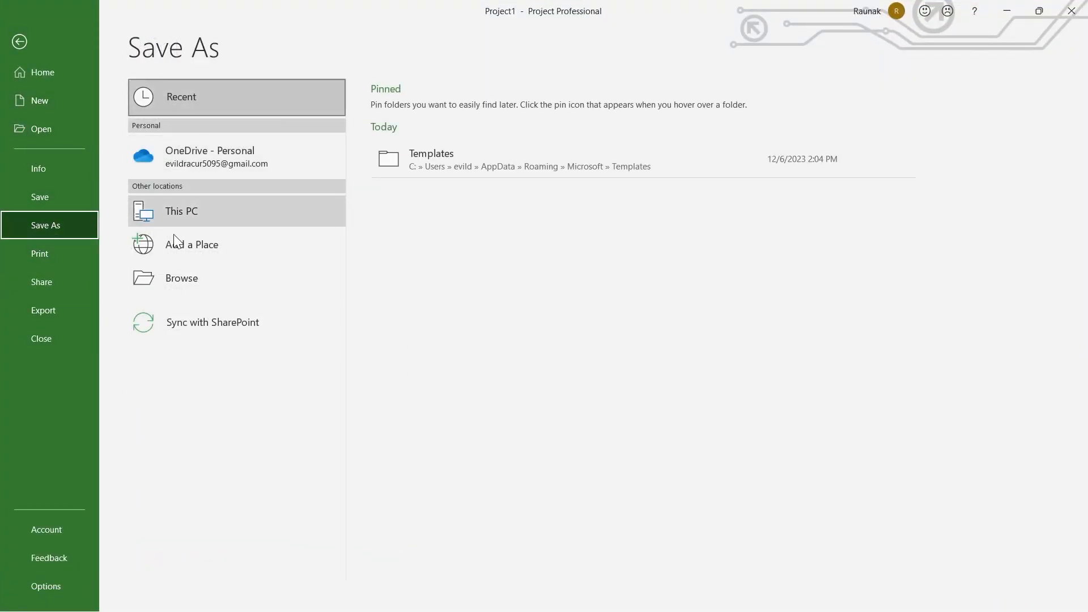
left_click(196, 211)
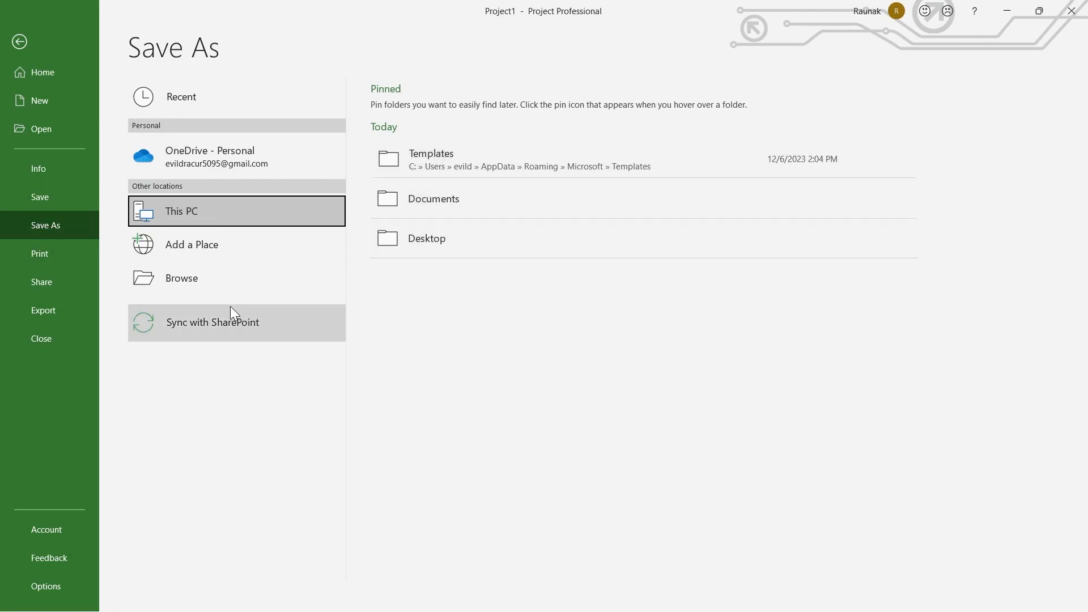
left_click(489, 225)
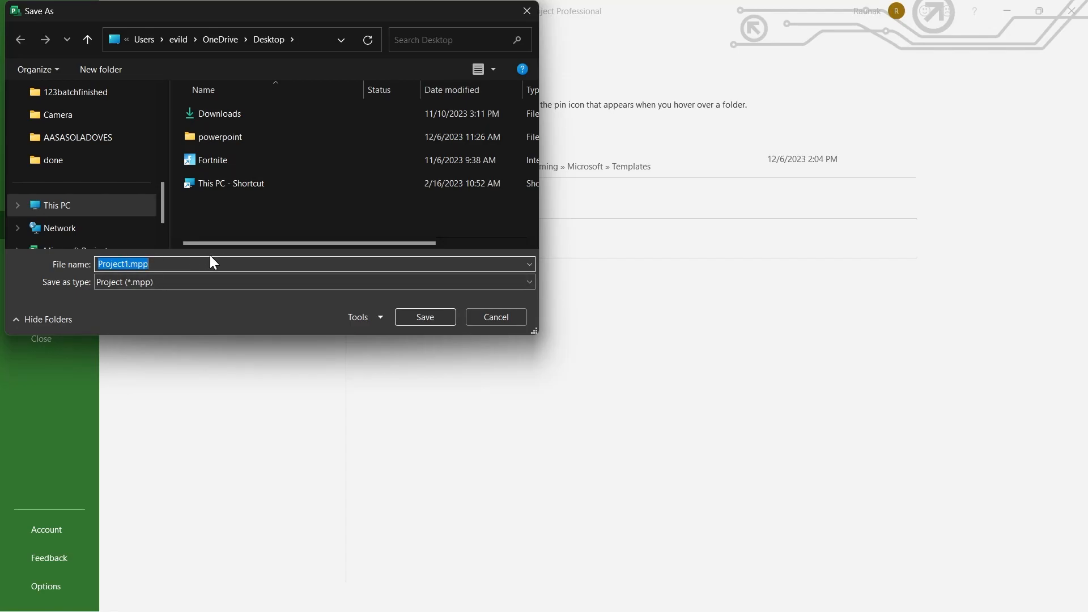
left_click(424, 317)
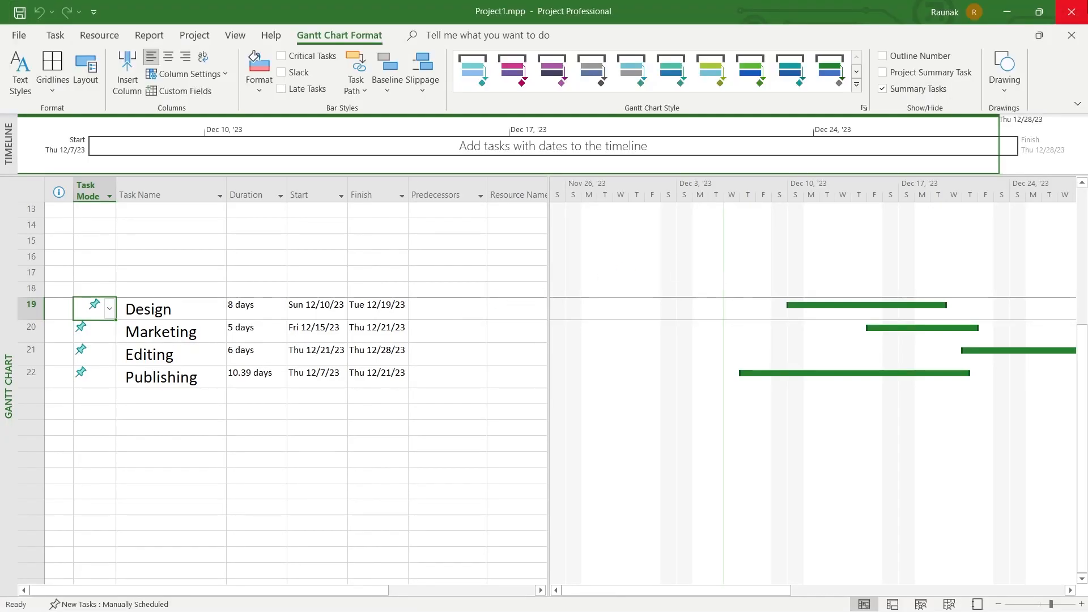
left_click(1071, 12)
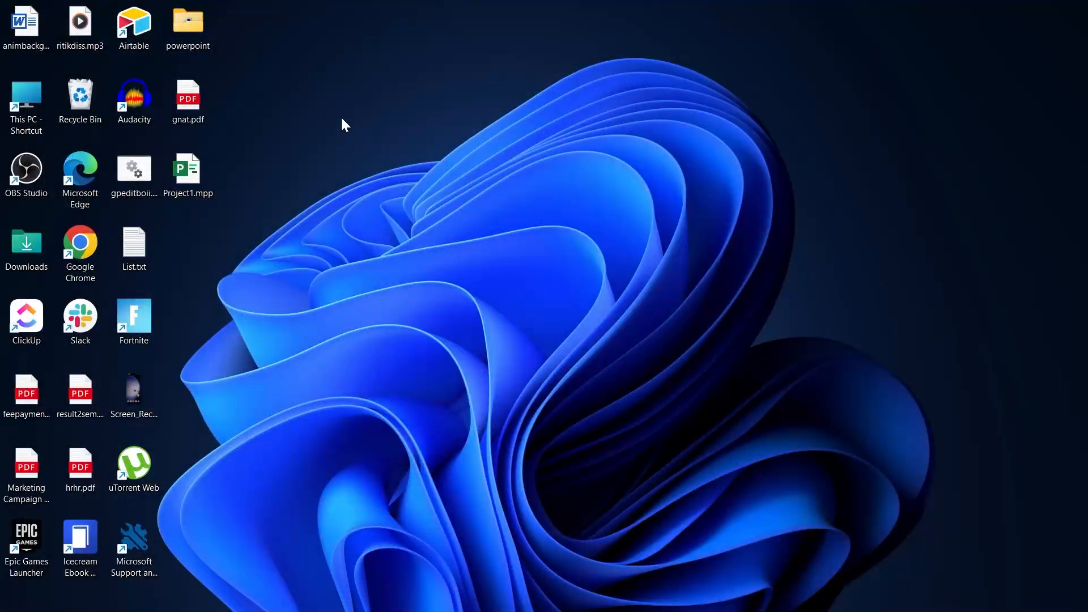
- Refresh the desktop, reopen the saved Project1.mpp and check its task list and Gantt bars
right_click(341, 117)
left_click(401, 174)
double_click(191, 175)
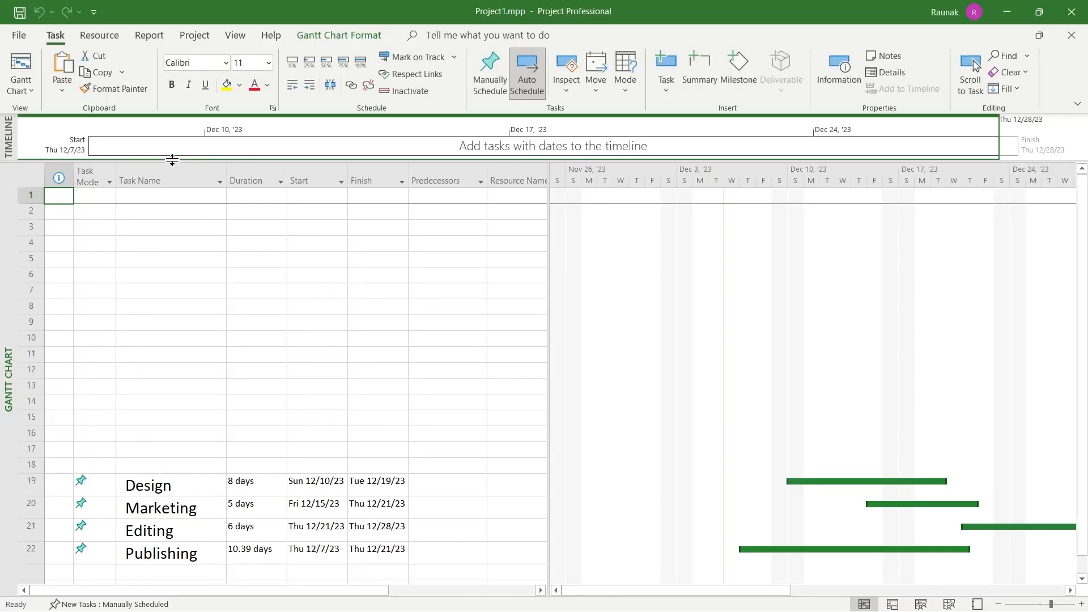
scroll(306, 419, "down", 2)
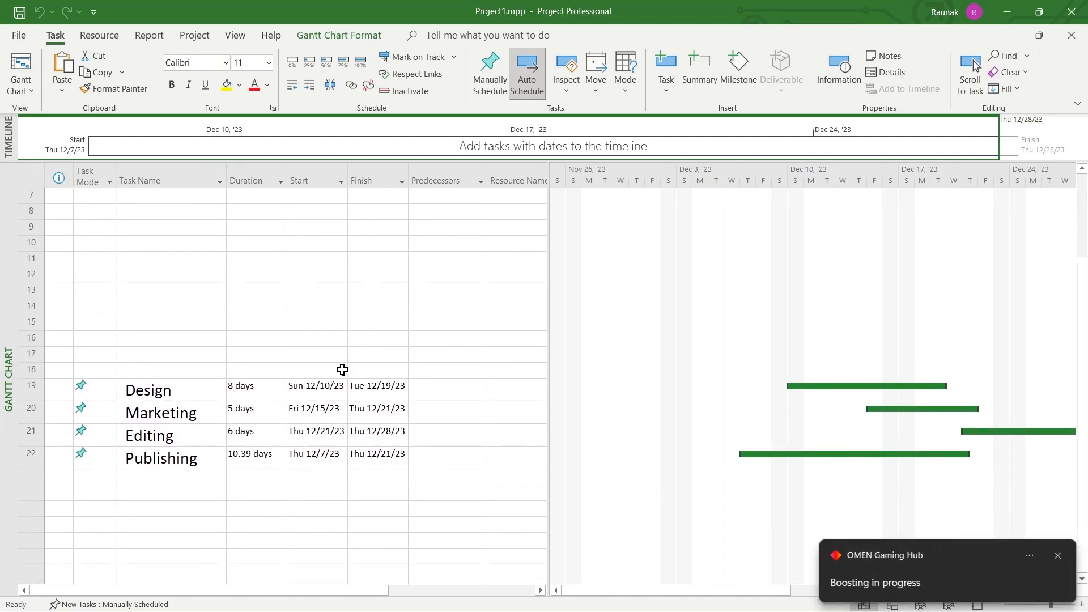
scroll(343, 369, "down", 1)
- Return to the desktop from the reopened project and refresh it
key("super+d")
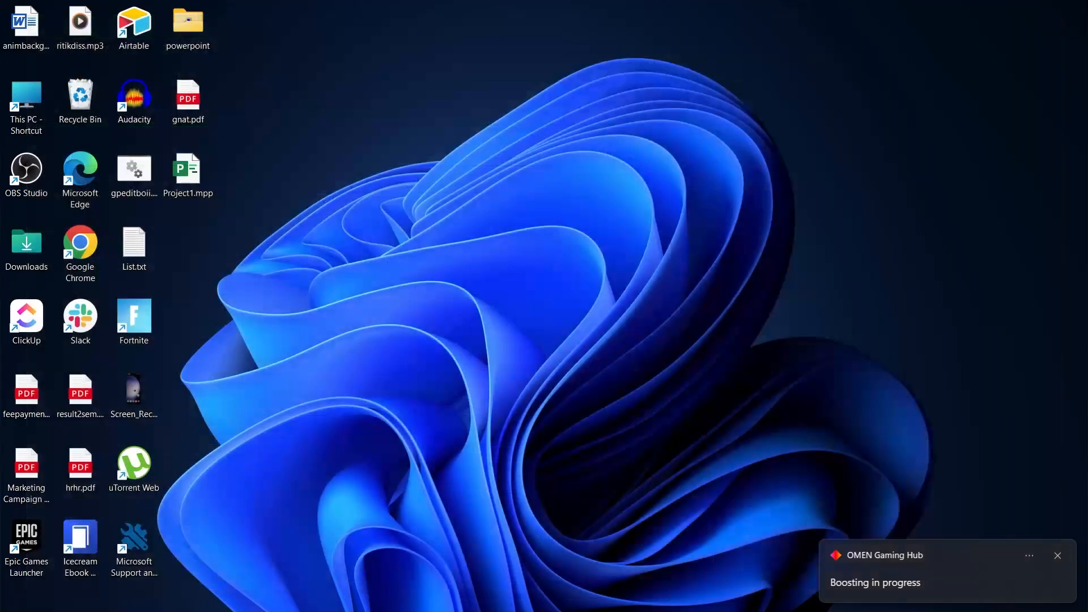
right_click(645, 61)
left_click(706, 121)
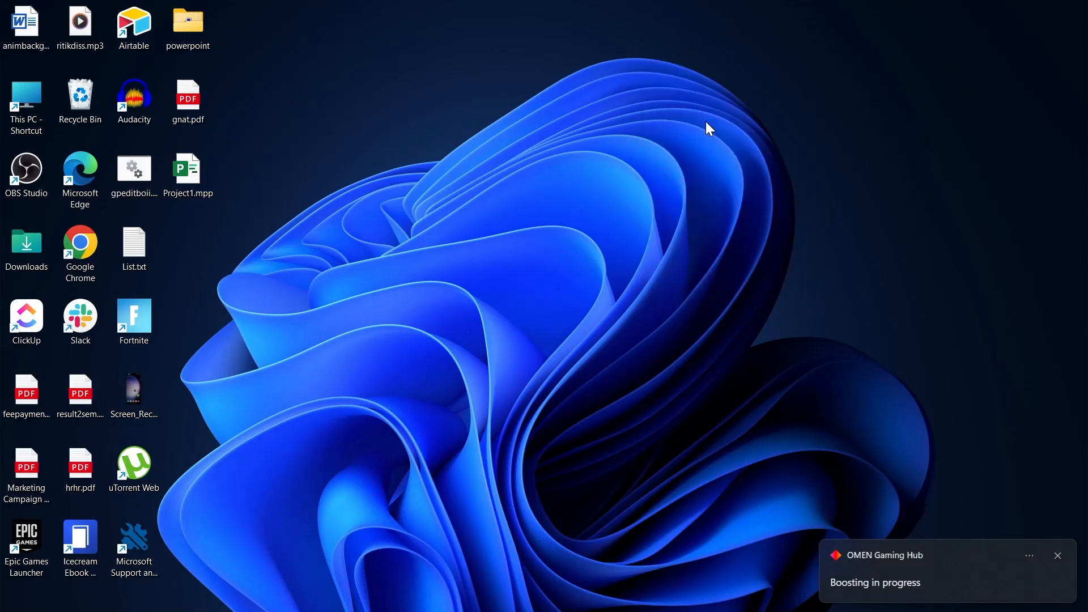